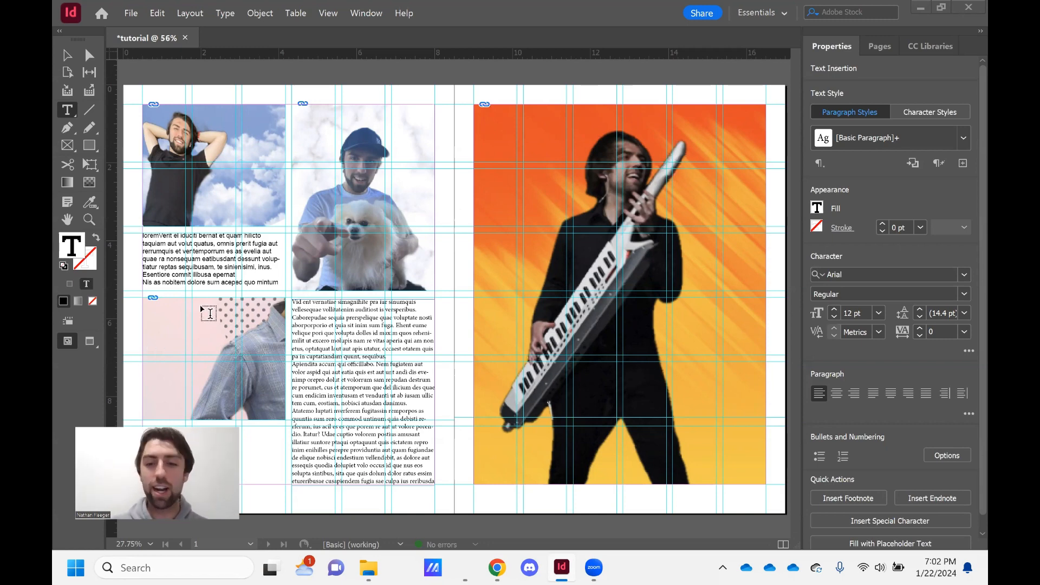
Examine the body text in the frame below the dog photo at close range
left_click(351, 348)
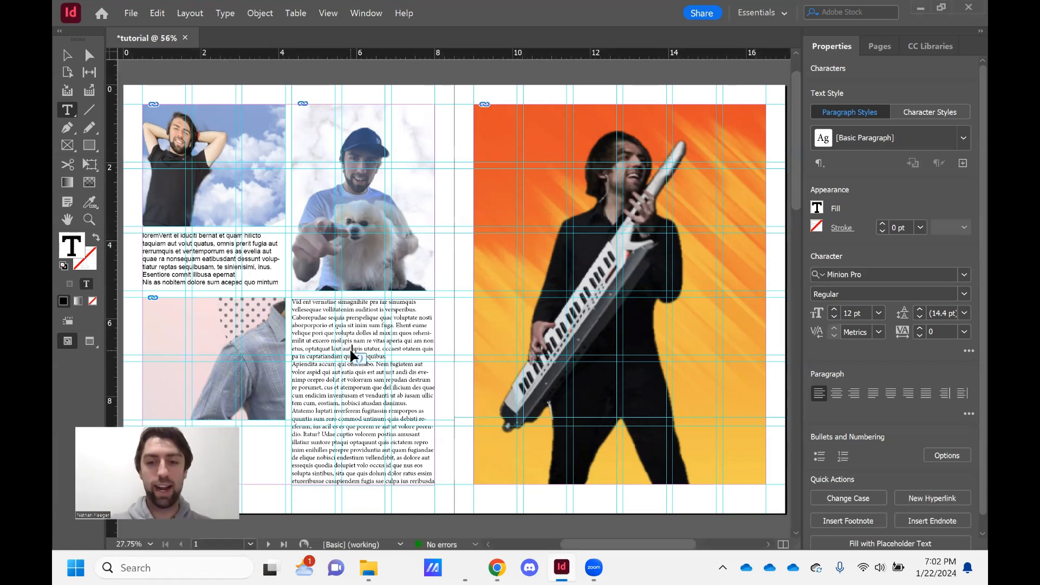
key("ctrl+equal")
key("ctrl+equal")
key("ctrl+equal")
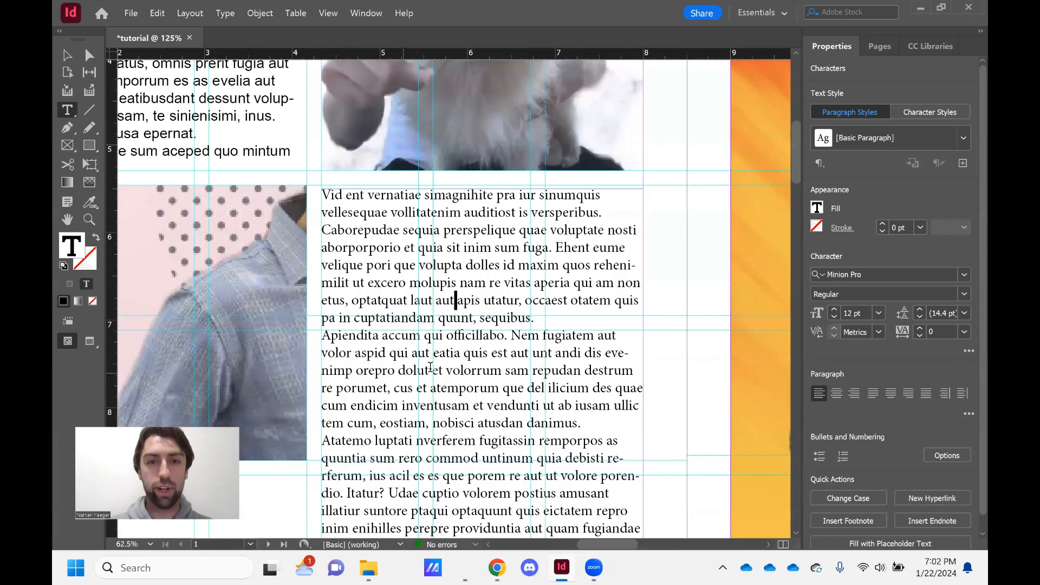
key("Down")
key("Down")
key("Down")
scroll(527, 373, "down", 3)
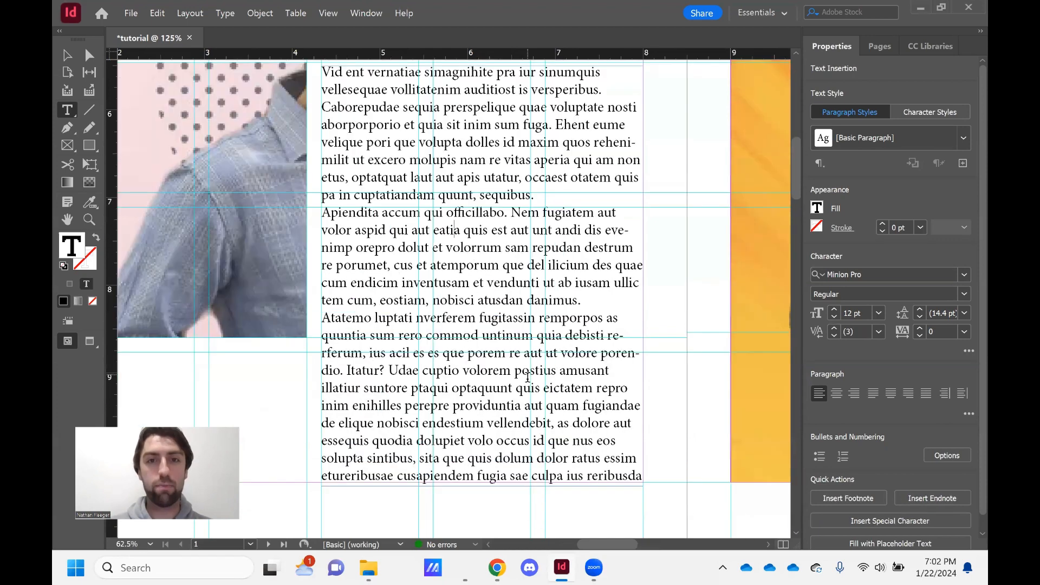
scroll(654, 193, "up", 2)
scroll(540, 295, "down", 1)
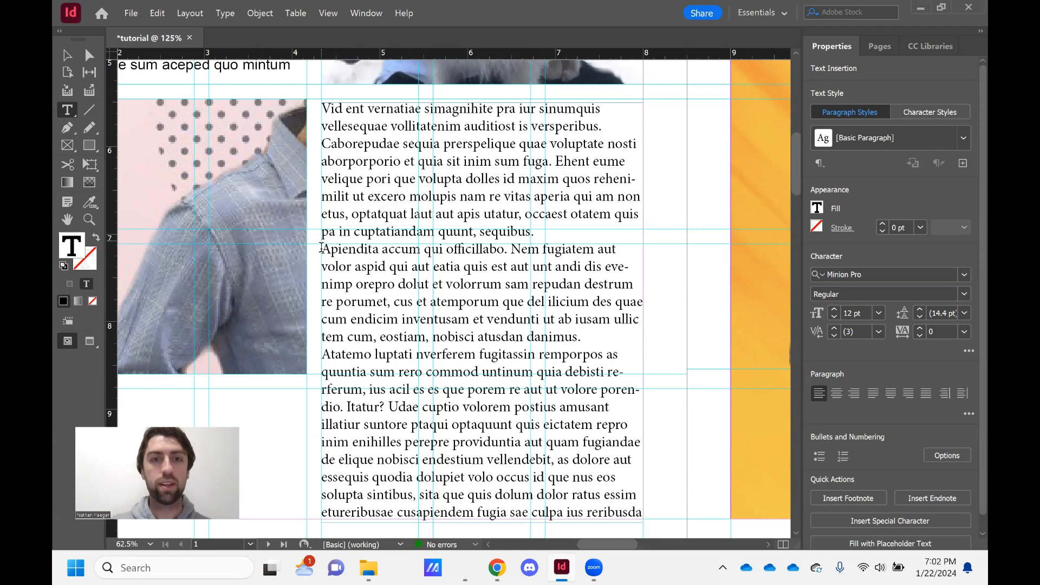
scroll(453, 223, "up", 2)
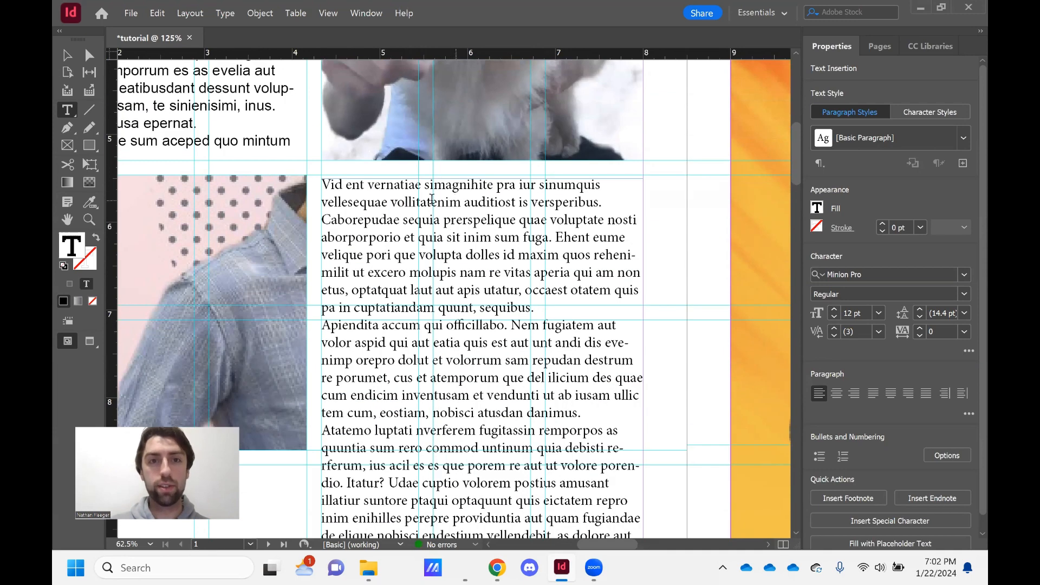
Indent the first lines of the first two paragraphs below the dog photo with a tab
left_click_drag(324, 185, 574, 306)
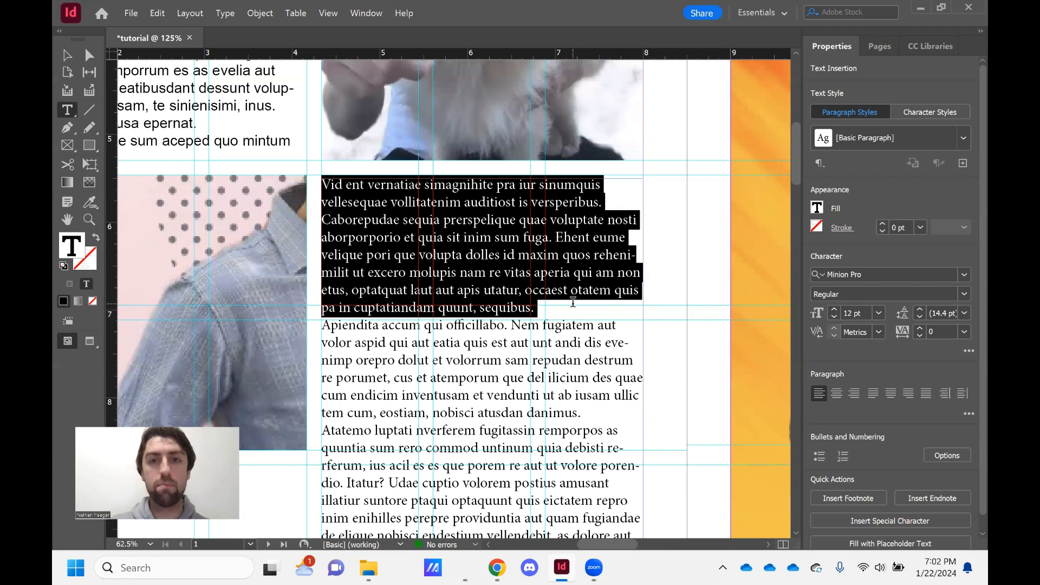
left_click(572, 237)
left_click(324, 187)
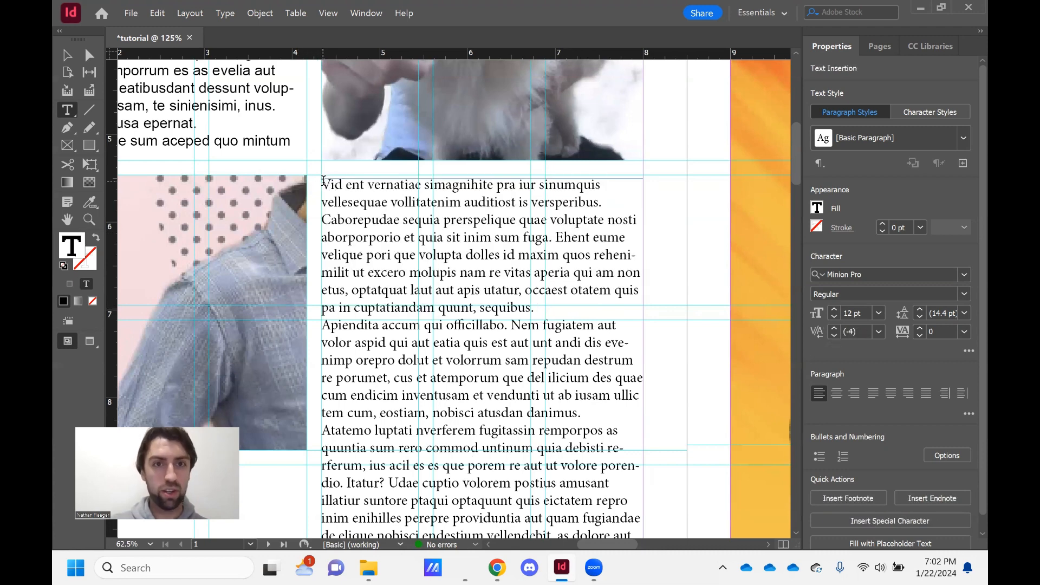
key("Tab")
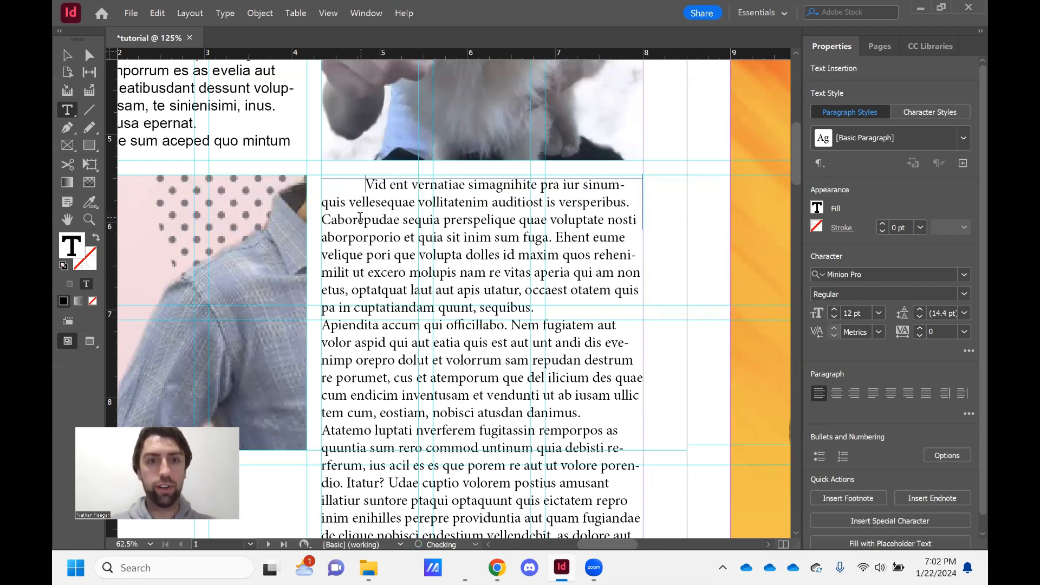
left_click(323, 326)
key("Tab")
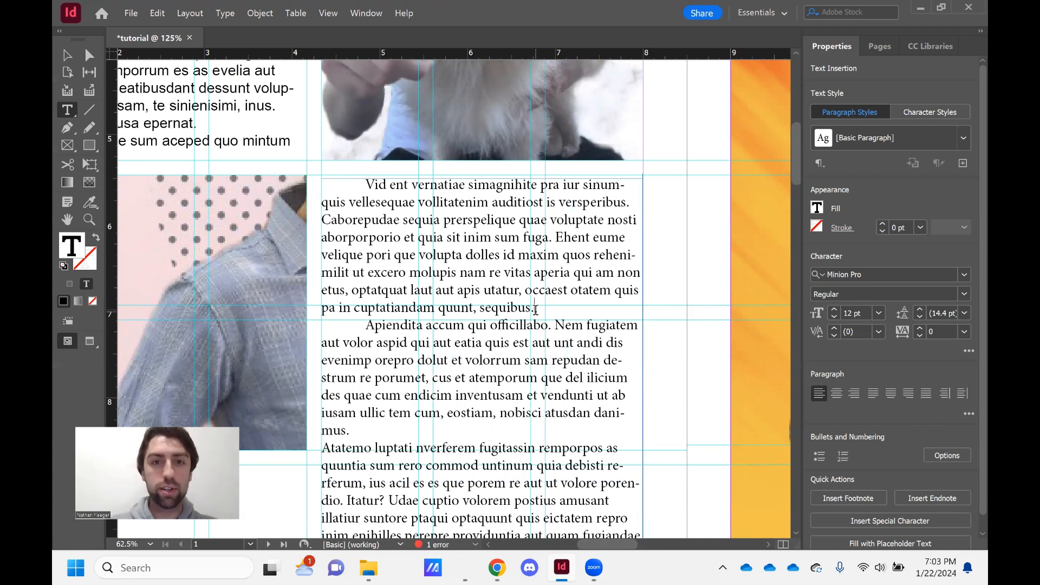
Apply a numbered list to the second paragraph and add two empty numbered items before its text
left_click(468, 329)
left_click(360, 326)
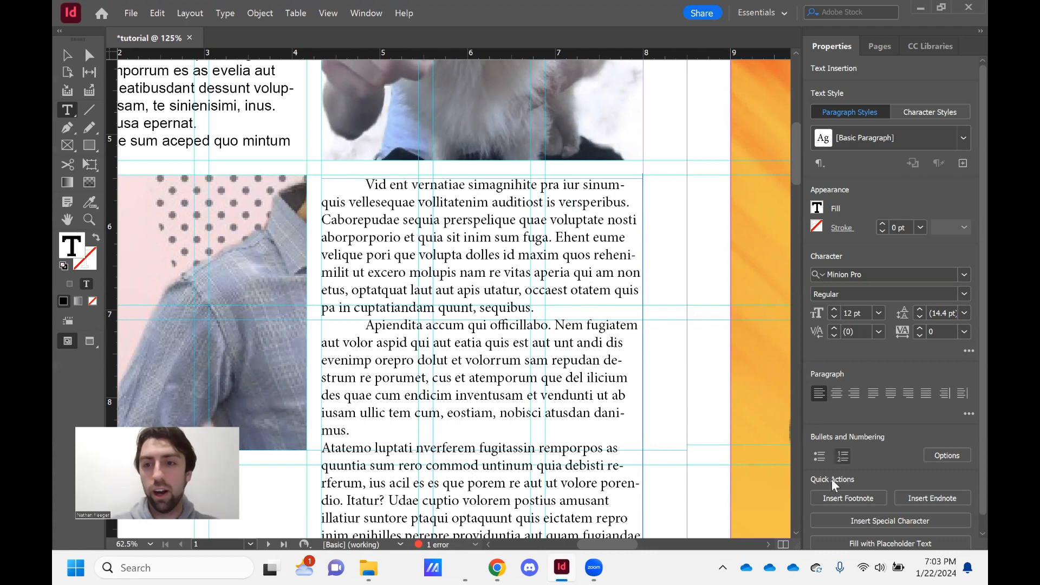
left_click(842, 457)
key("Return")
key("Return")
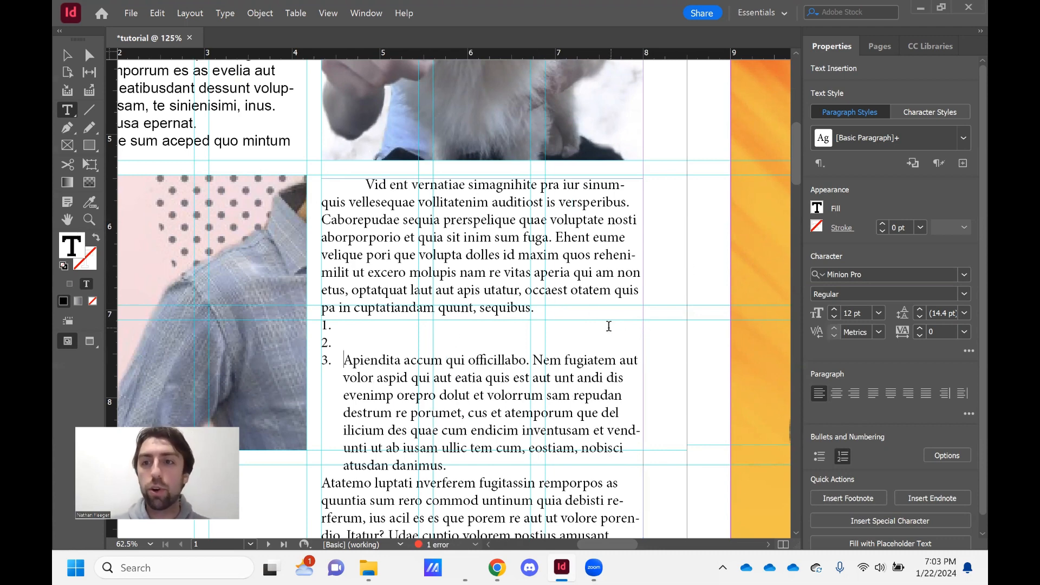
Try a 6 pt leading on the first paragraph and settle on 18 pt
left_click(536, 307)
left_click_drag(537, 308, 366, 184)
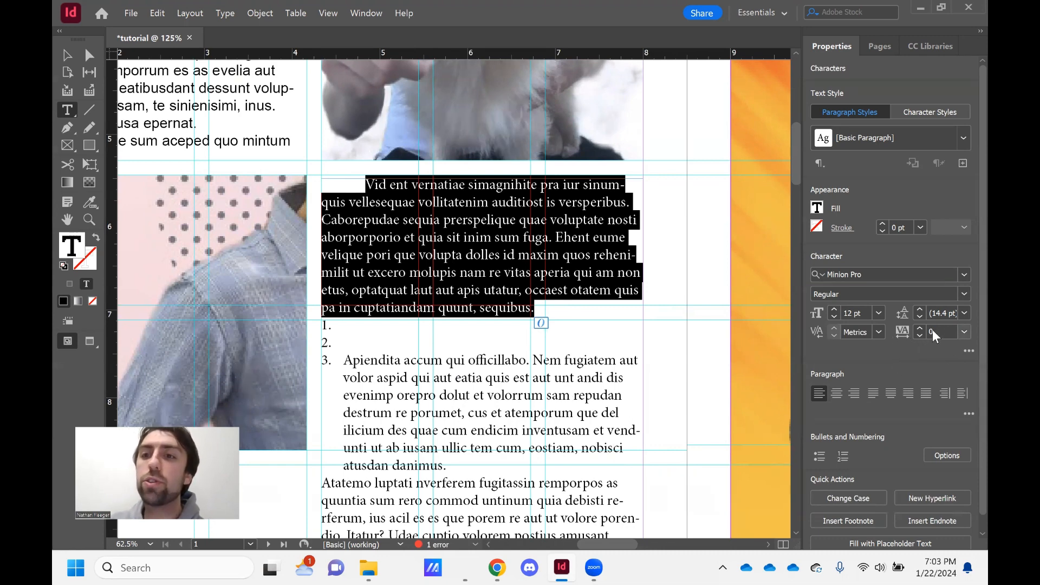
left_click(964, 312)
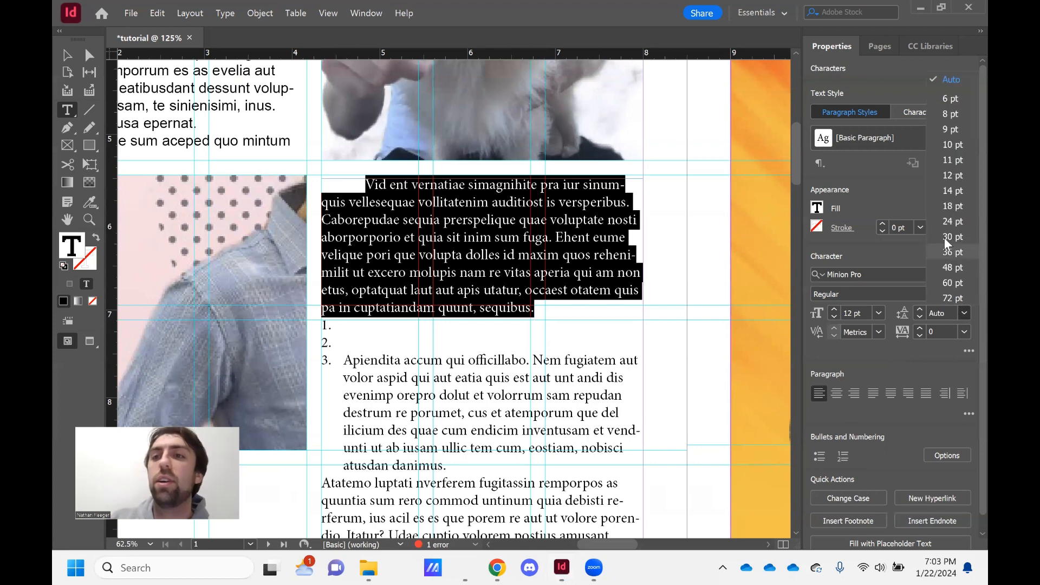
left_click(950, 99)
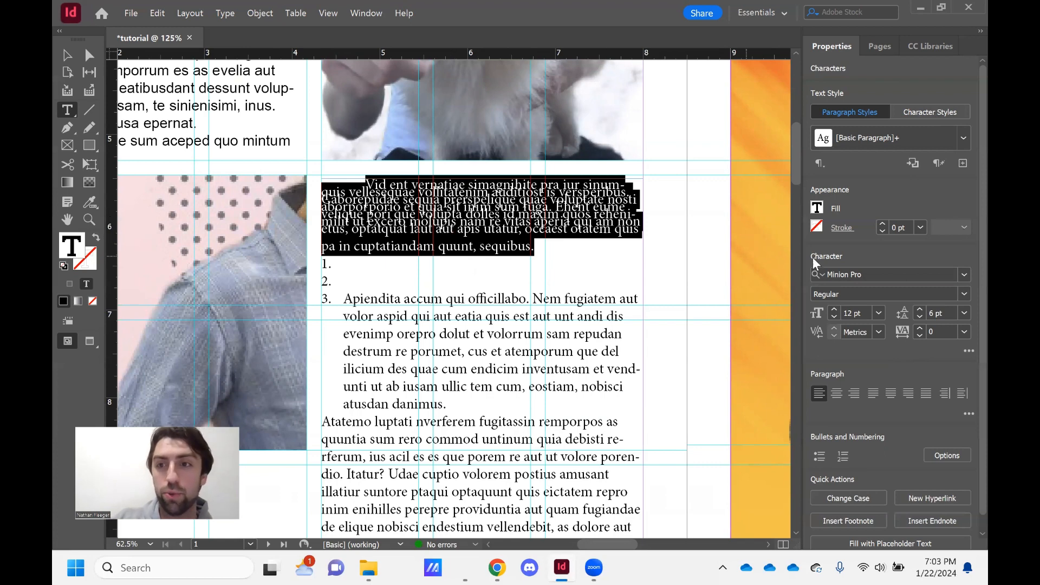
left_click(964, 313)
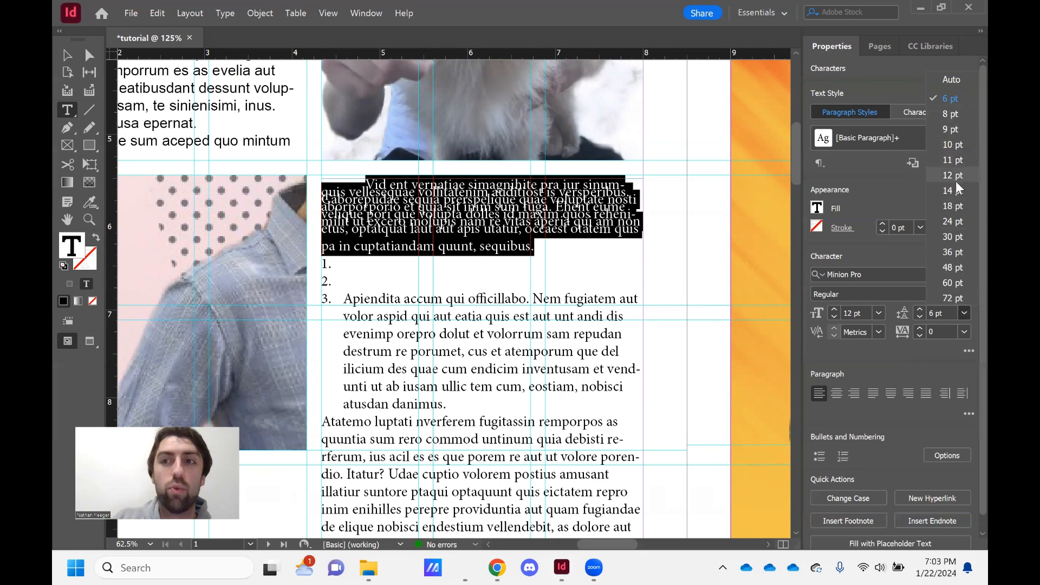
left_click(955, 206)
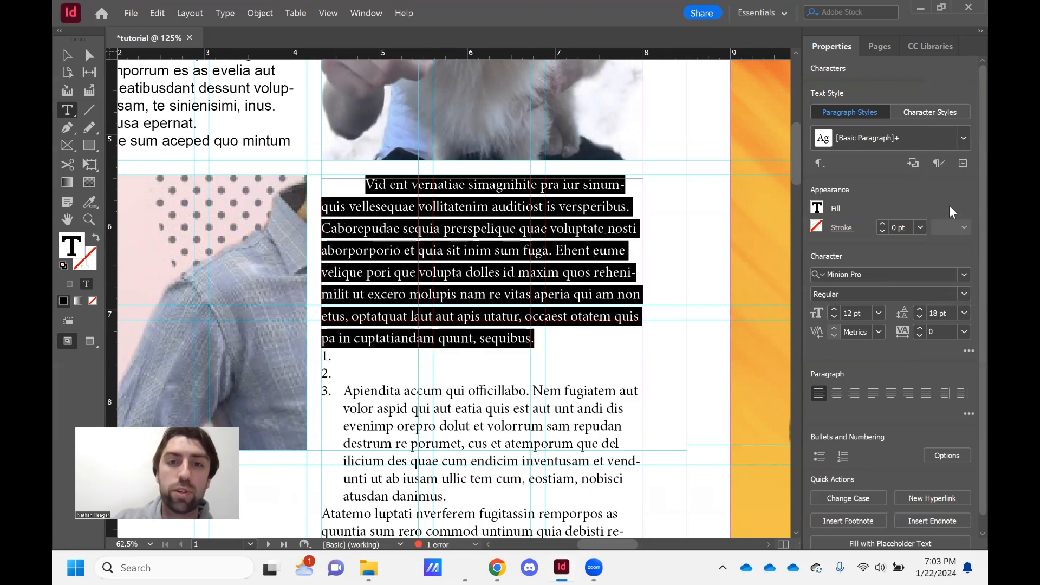
left_click(537, 340)
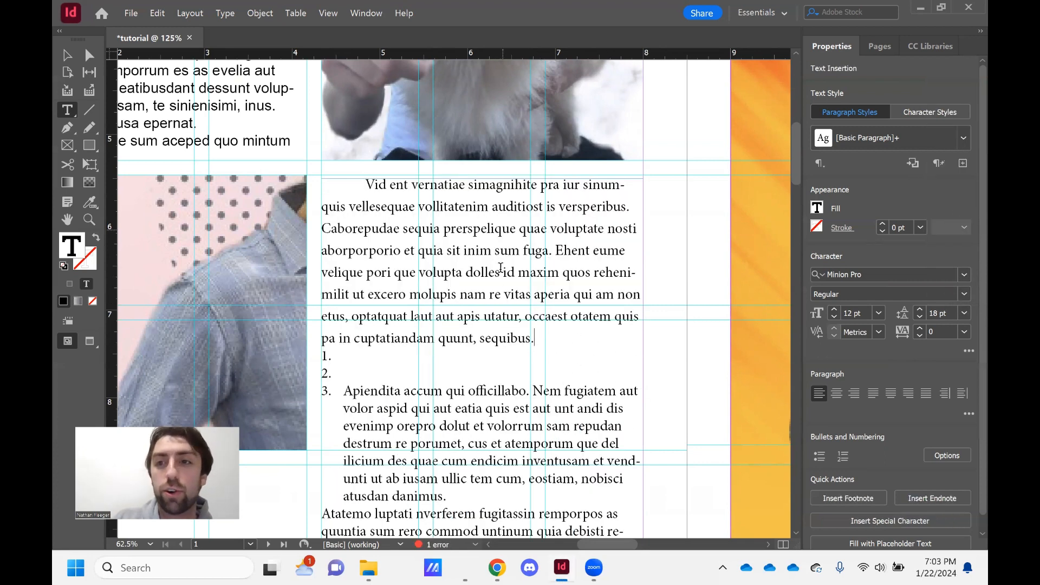
Preview several fonts on the whole first paragraph and apply Buckeye Serif 2
left_click_drag(366, 185, 535, 341)
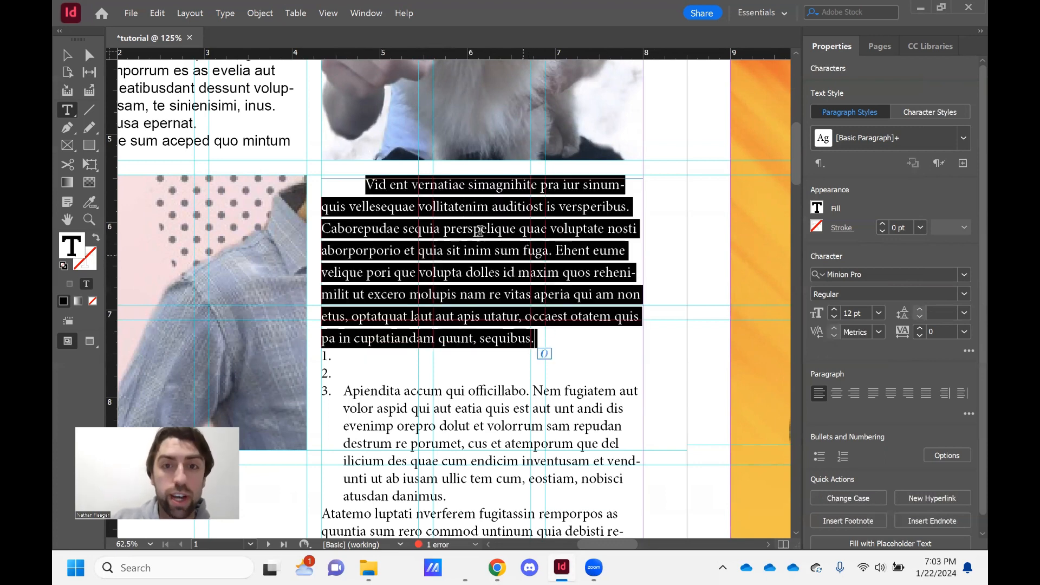
left_click(479, 232)
left_click_drag(373, 183, 462, 229)
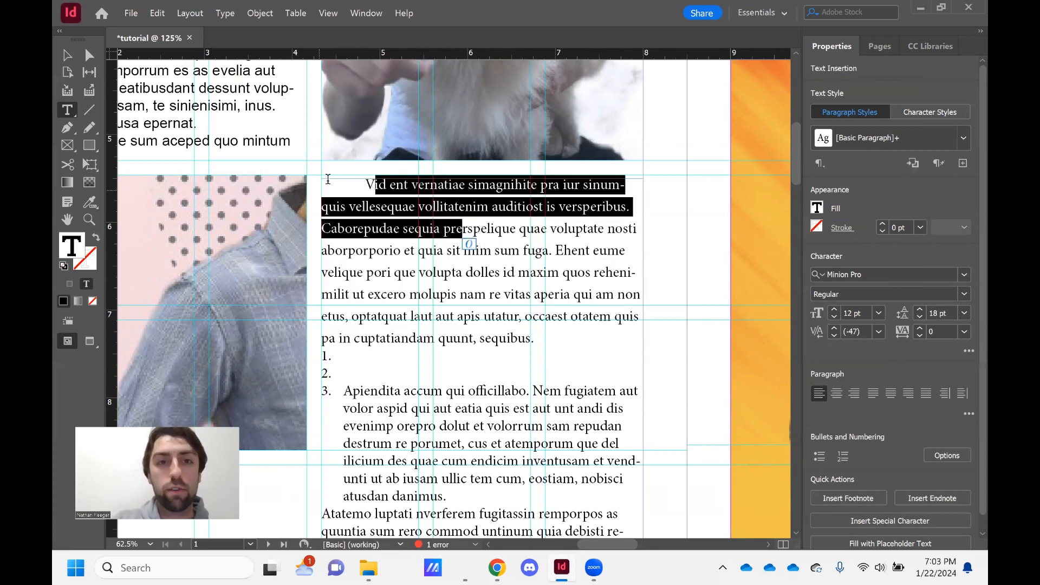
left_click_drag(366, 185, 535, 332)
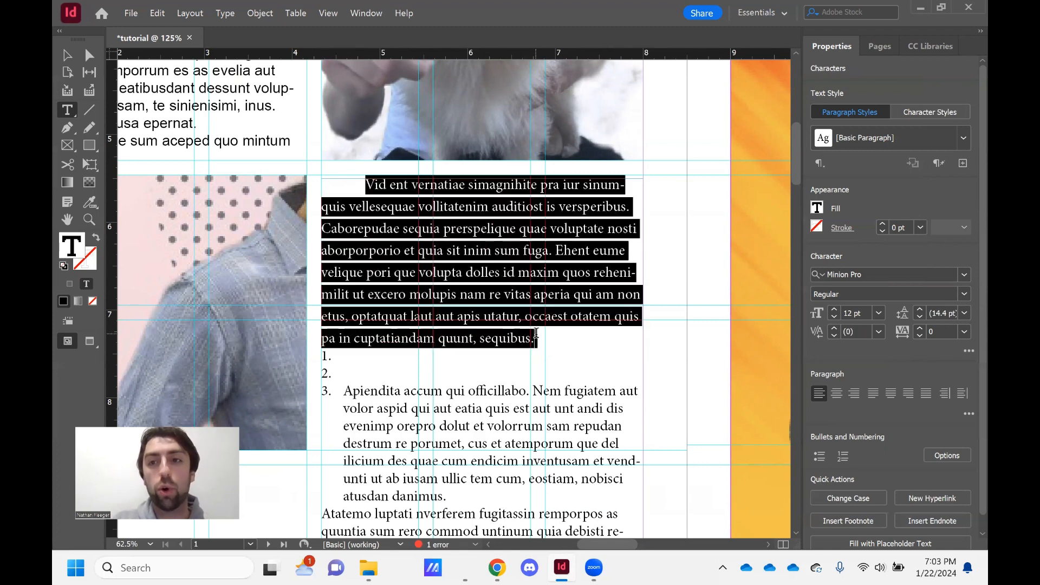
left_click(964, 274)
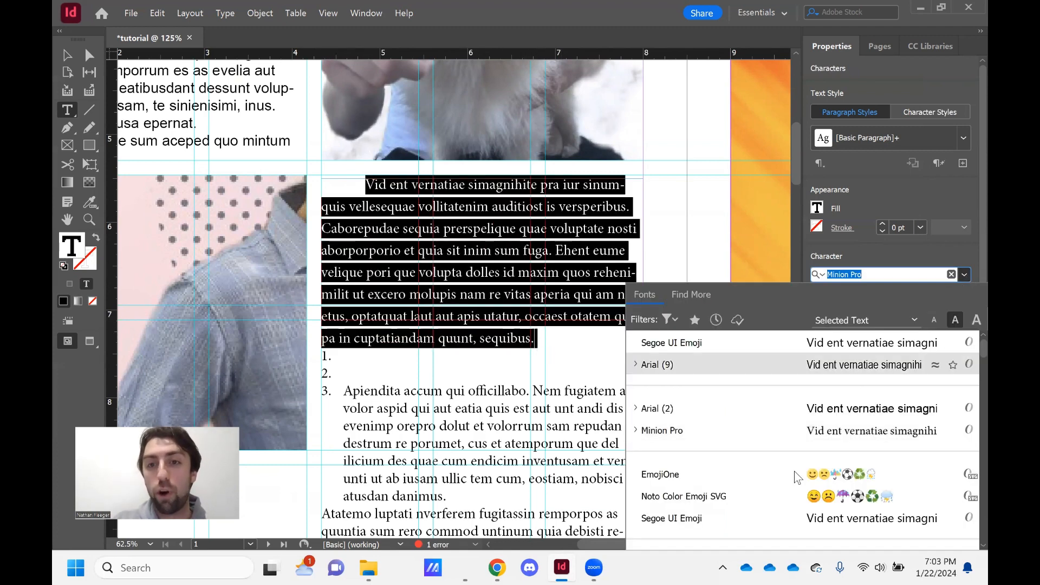
scroll(726, 470, "down", 1)
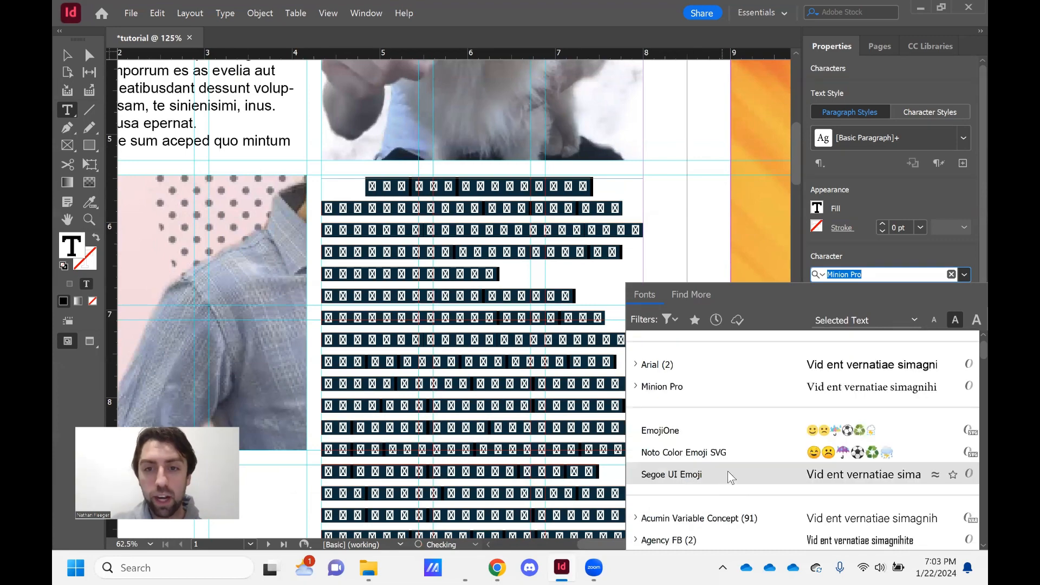
scroll(727, 470, "down", 3)
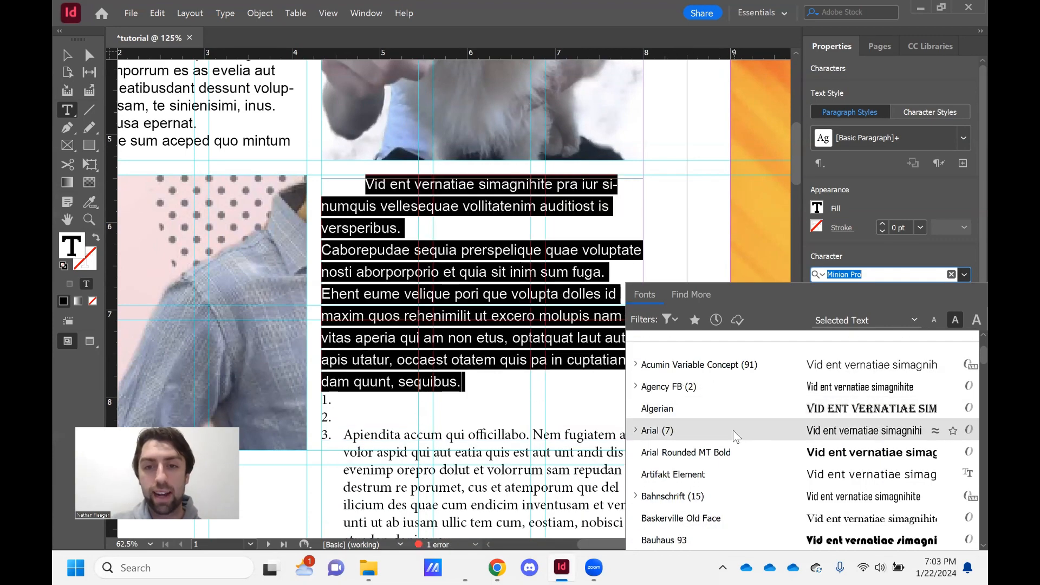
scroll(737, 436, "down", 5)
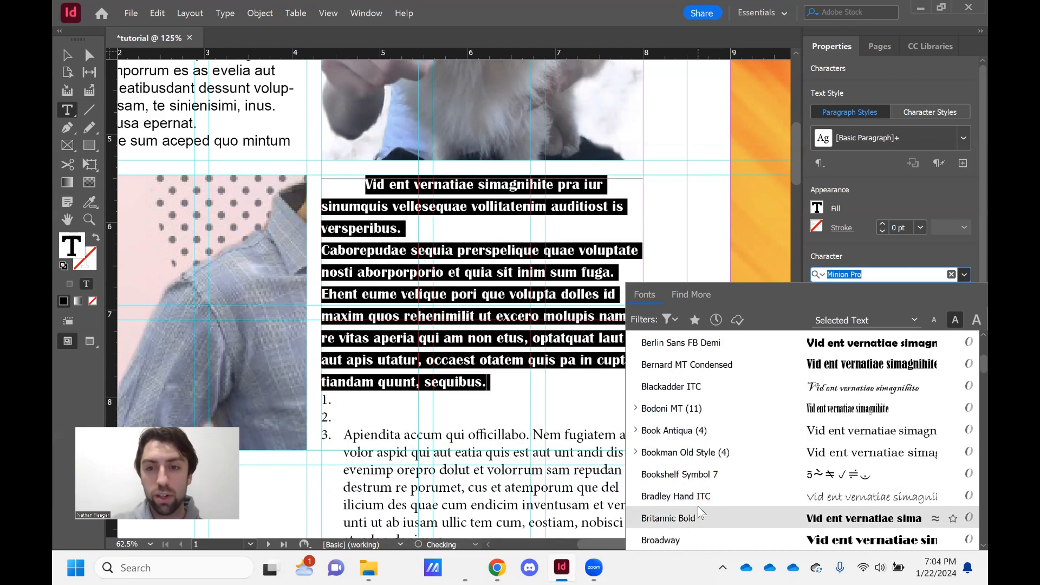
scroll(701, 511, "down", 2)
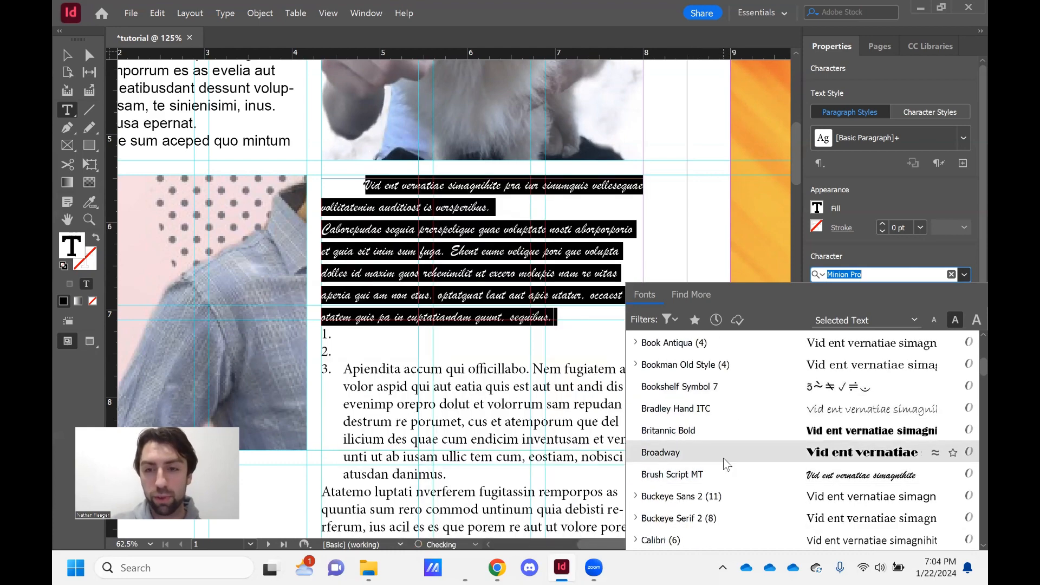
scroll(740, 449, "down", 1)
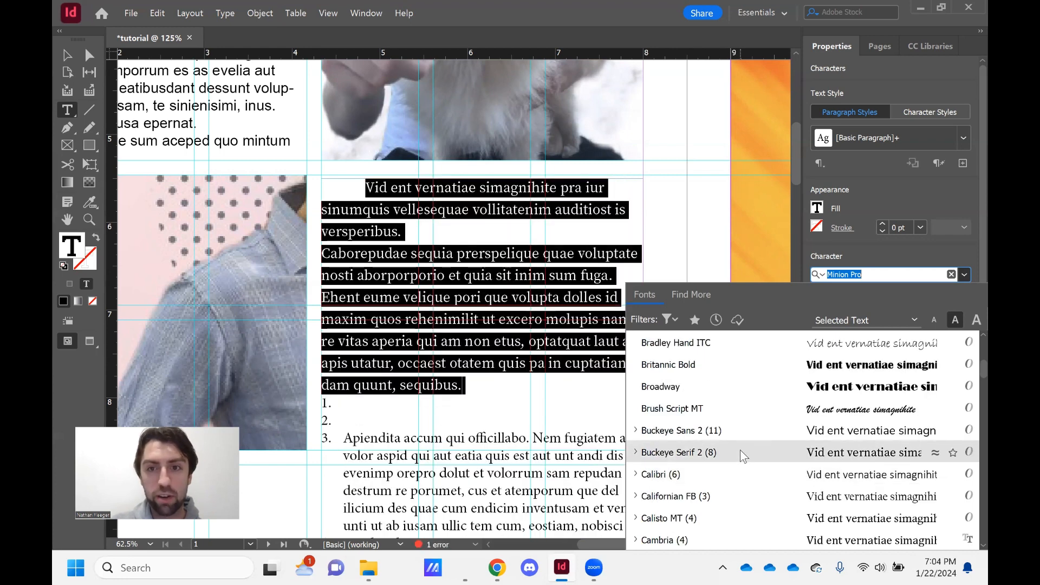
left_click(739, 449)
left_click(666, 391)
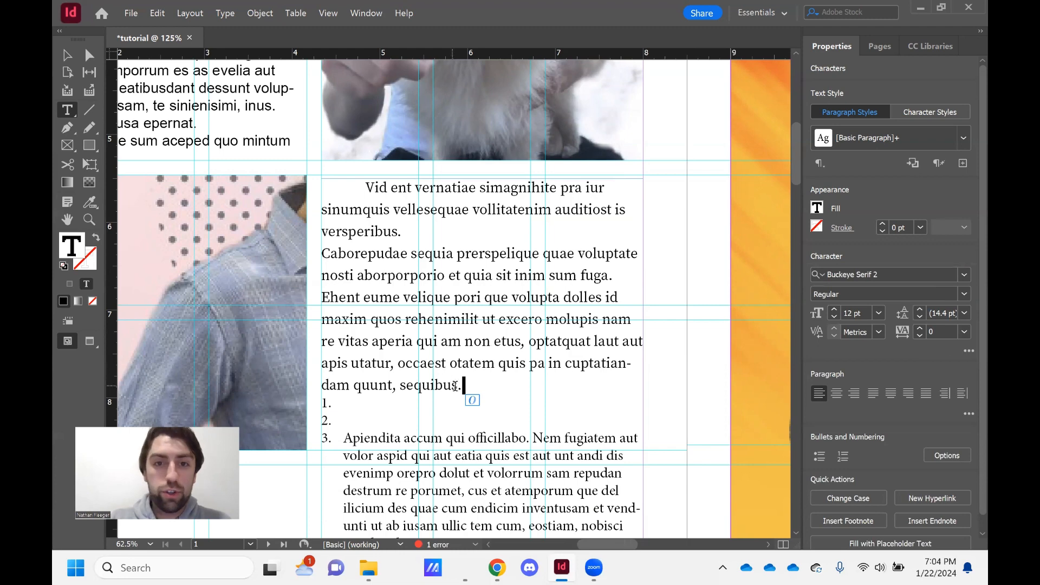
Try a tracking of -10 on the first paragraph and settle on -75
left_click_drag(475, 384, 366, 187)
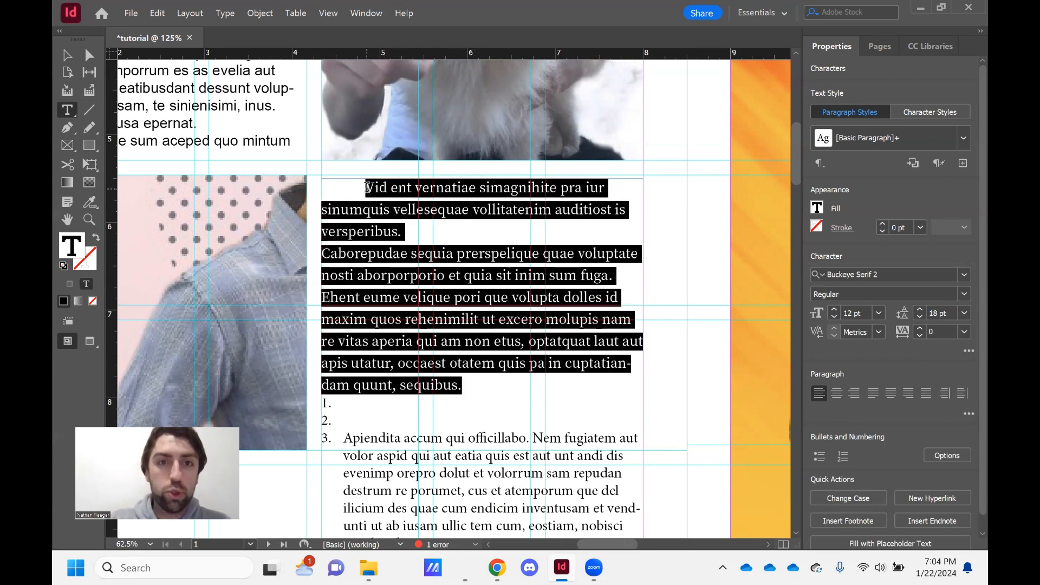
left_click(963, 332)
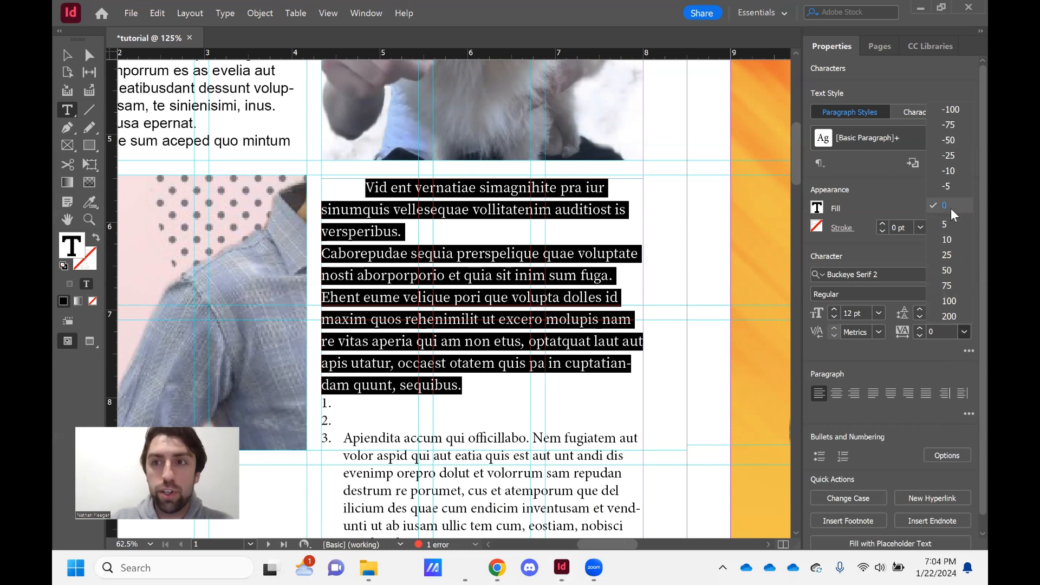
left_click(955, 171)
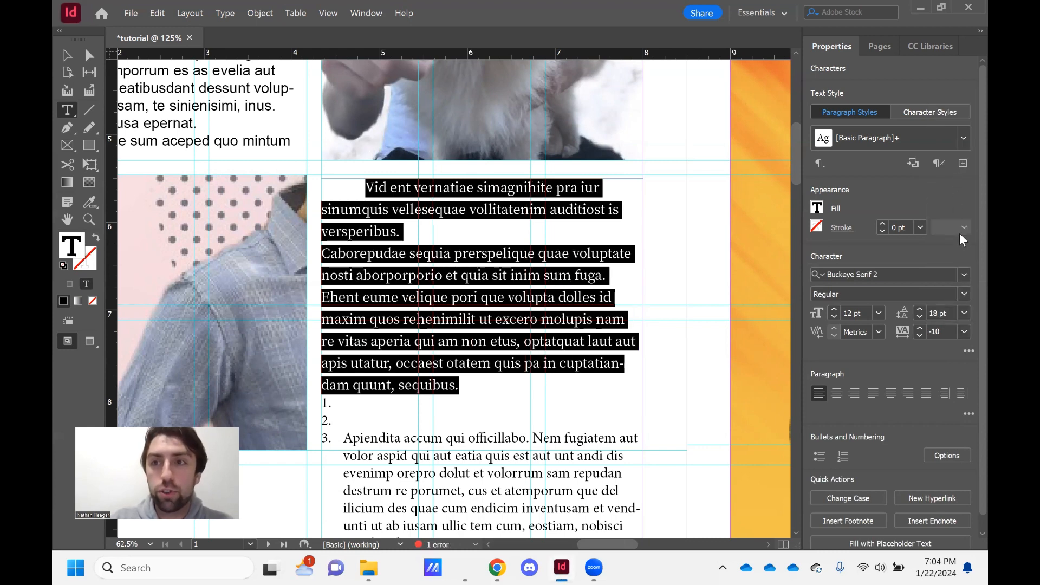
left_click(964, 331)
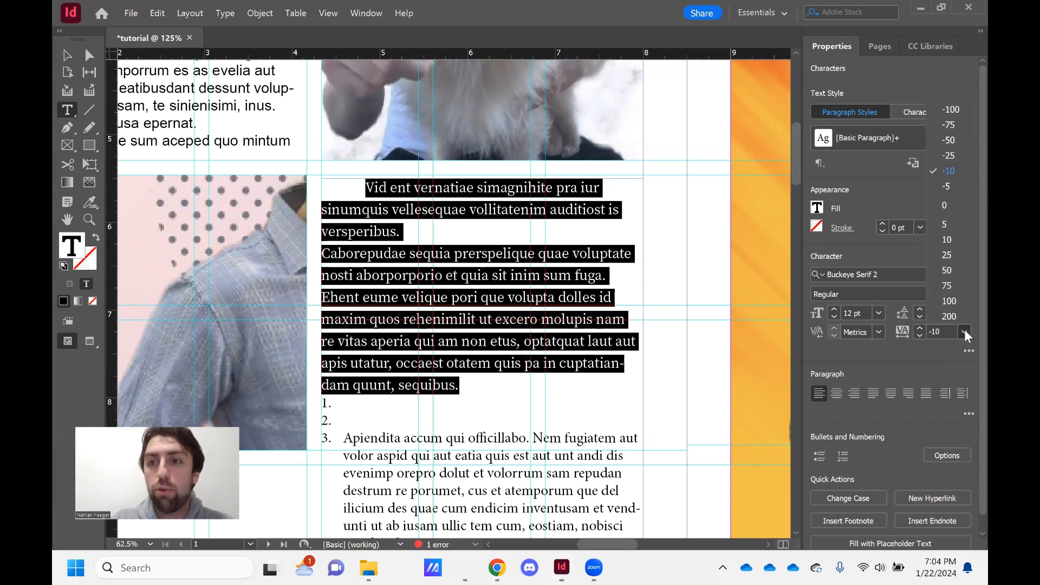
left_click(946, 130)
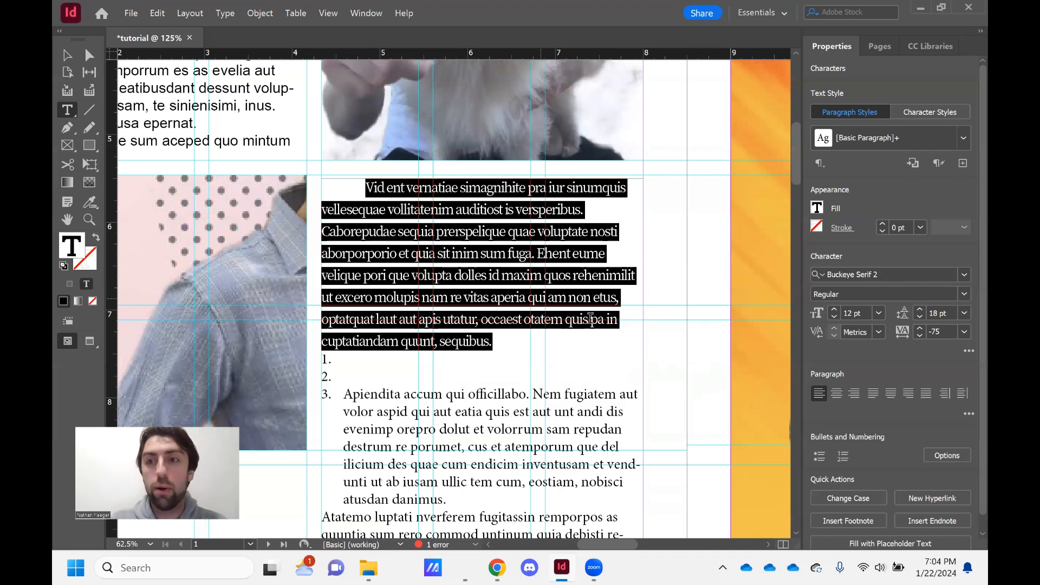
Reveal the additional character options and try a tracking of 0 on the whole first paragraph
left_click(967, 352)
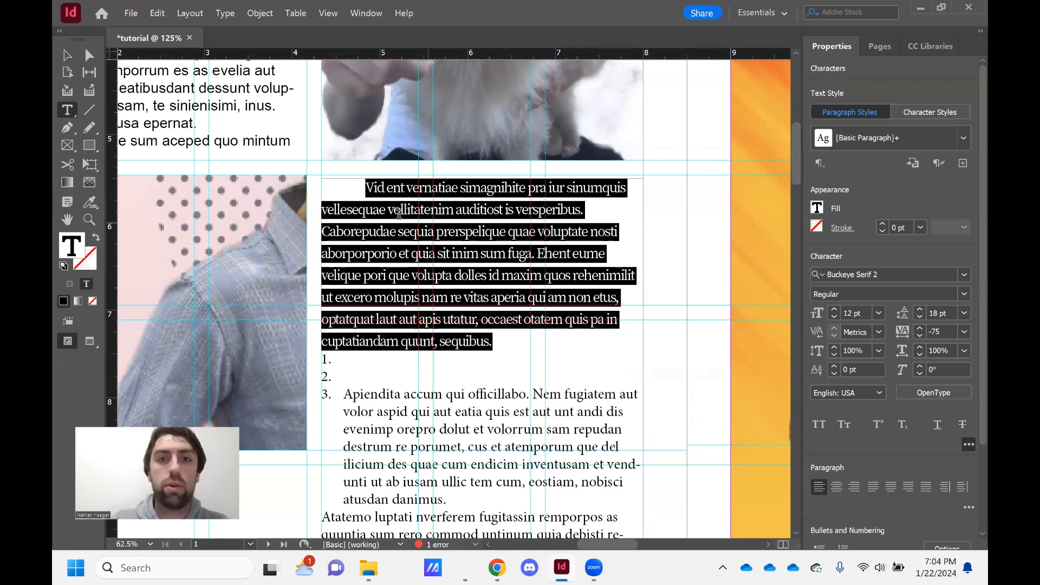
left_click(483, 319)
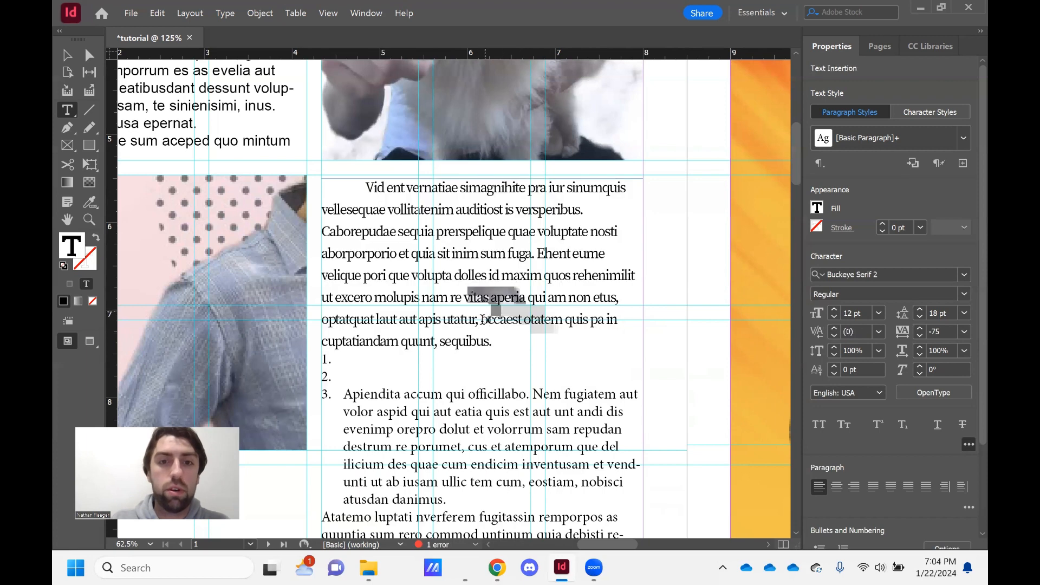
left_click(964, 332)
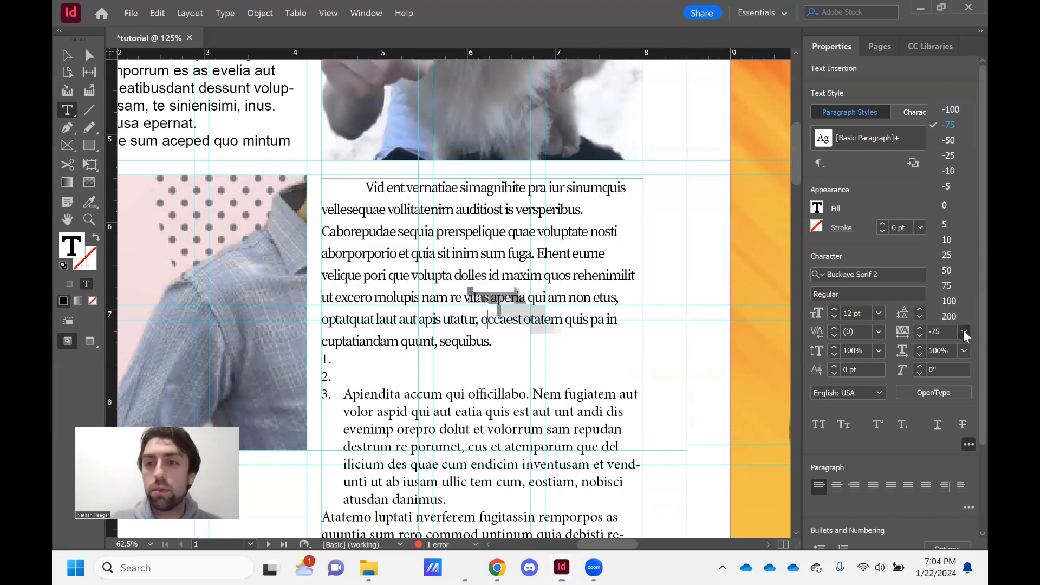
left_click(944, 209)
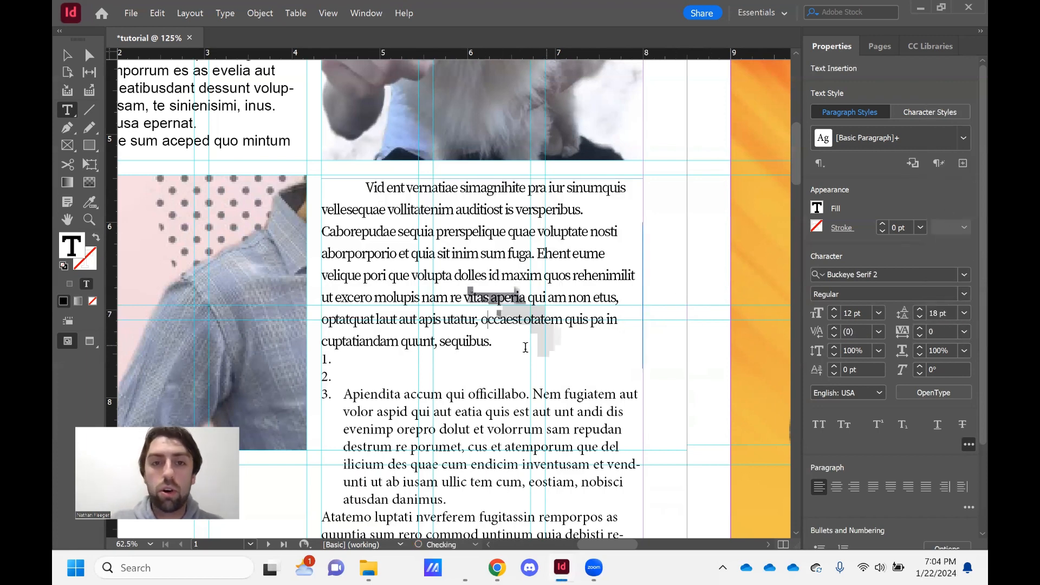
left_click_drag(524, 346, 351, 179)
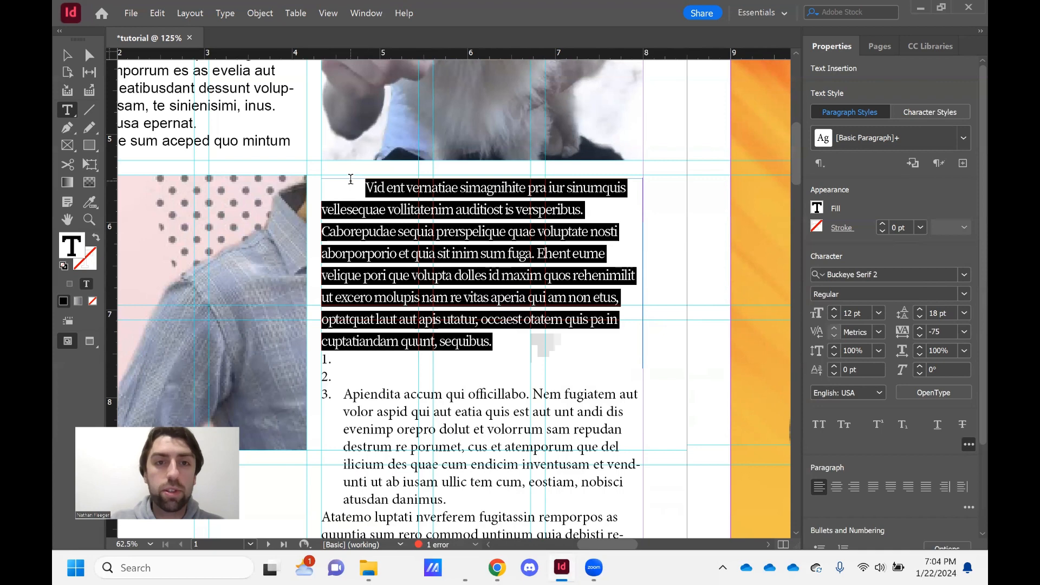
left_click(963, 332)
left_click(948, 211)
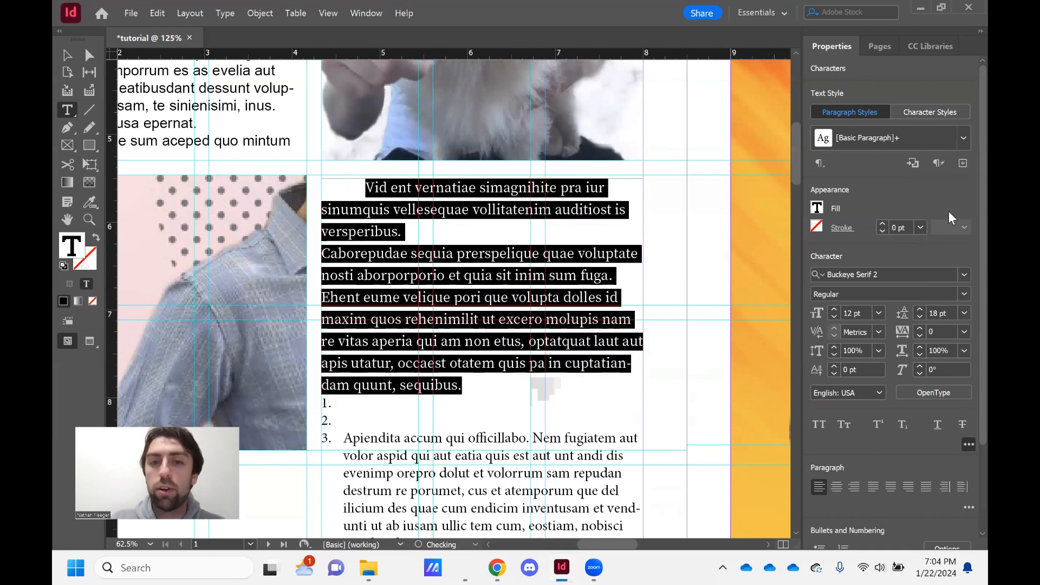
Try a vertical scale of 175% on the word "quia" in the first text block
left_click(478, 279)
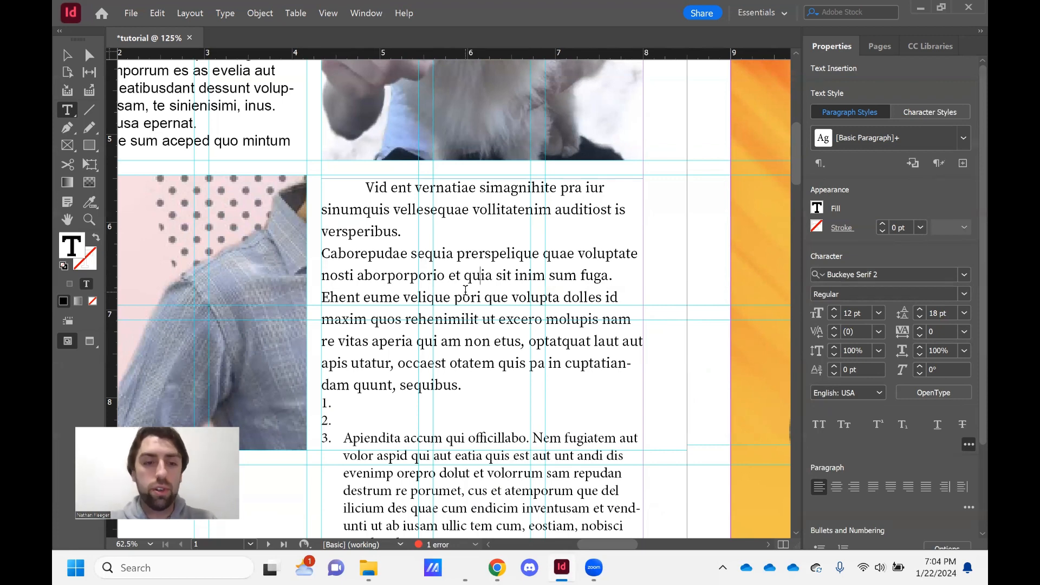
key("ctrl+equal")
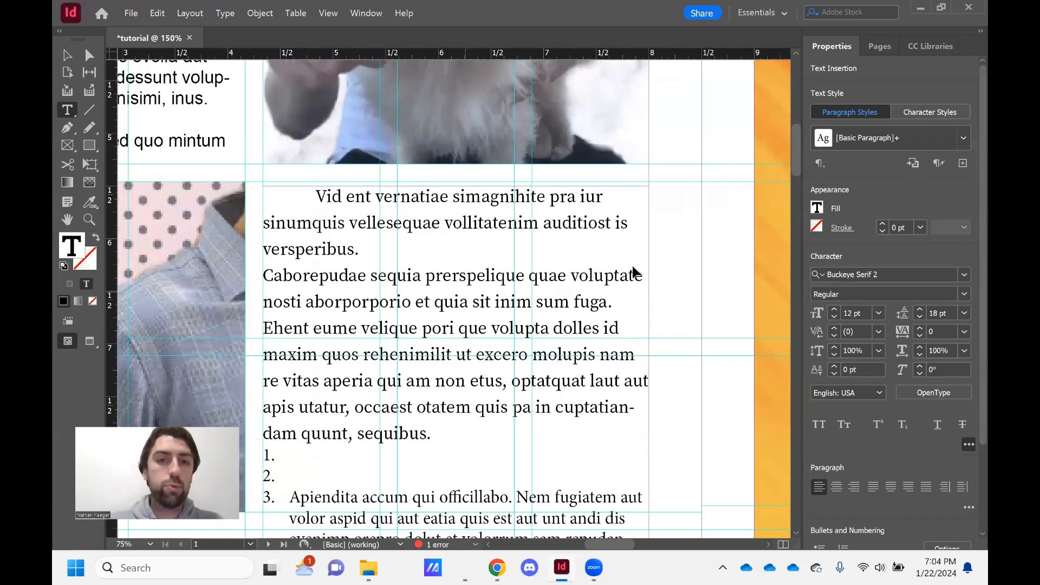
key("ctrl+equal")
scroll(529, 257, "down", 1)
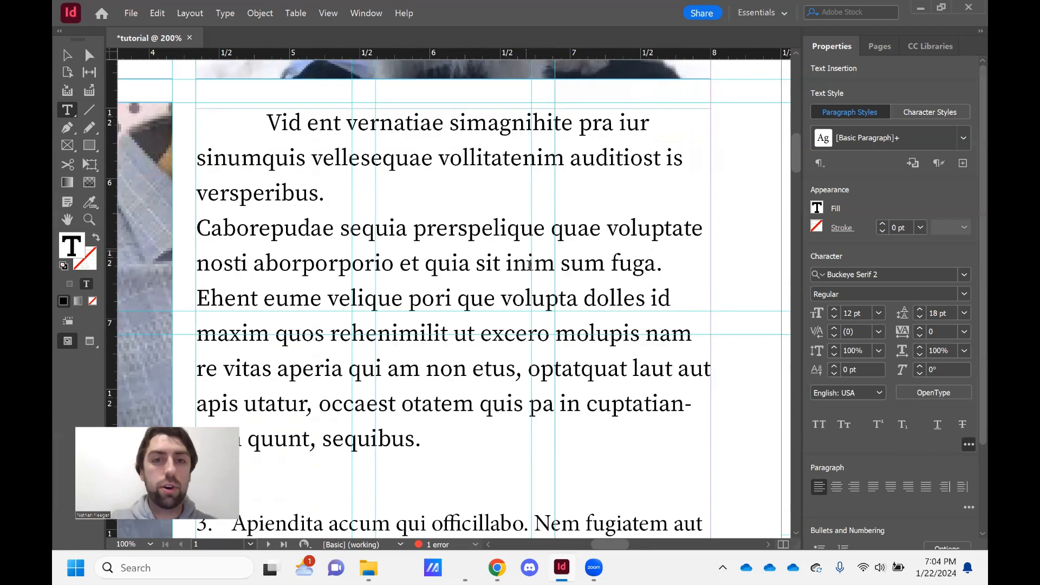
left_click(428, 265)
left_click_drag(427, 265, 470, 265)
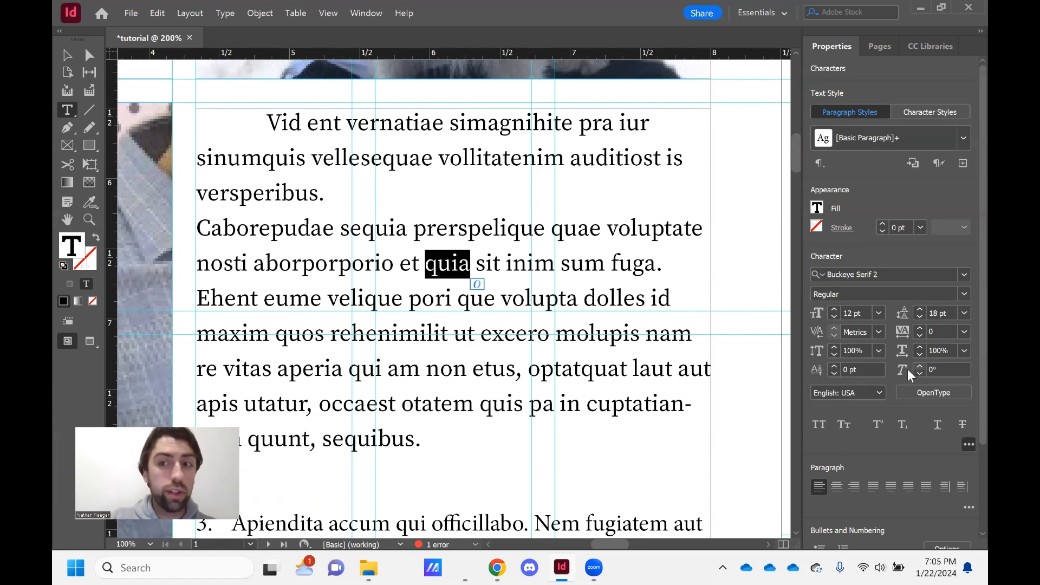
left_click(876, 350)
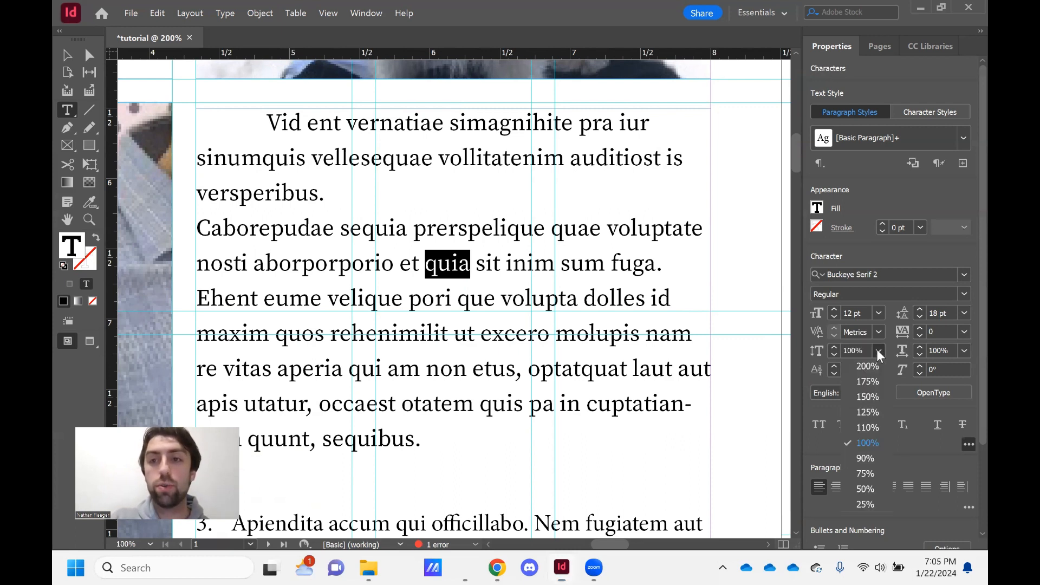
left_click(872, 381)
left_click(518, 263)
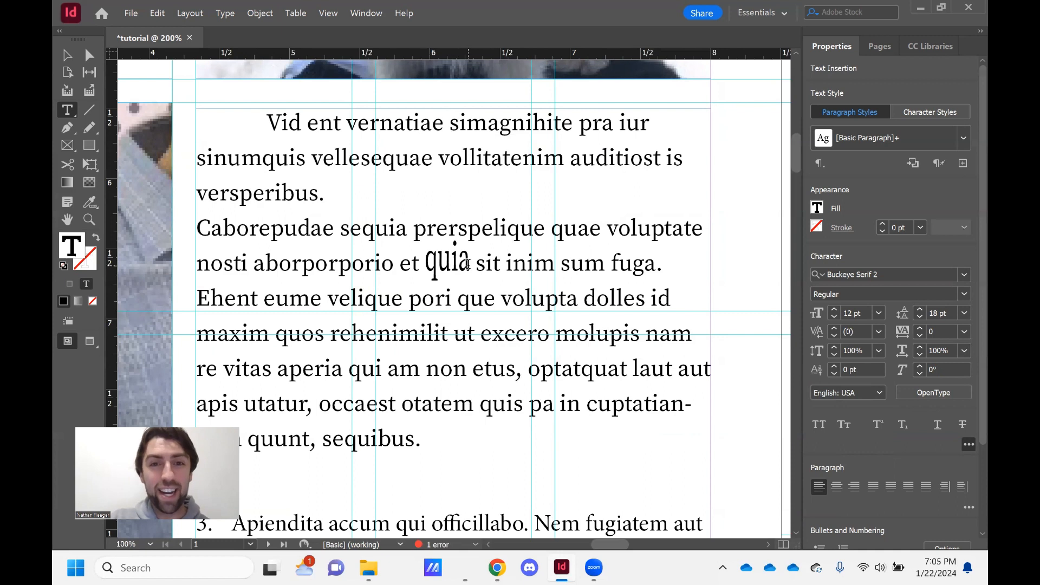
Try a horizontal scale of 150% on the enlarged word "quia"
left_click_drag(470, 262, 426, 265)
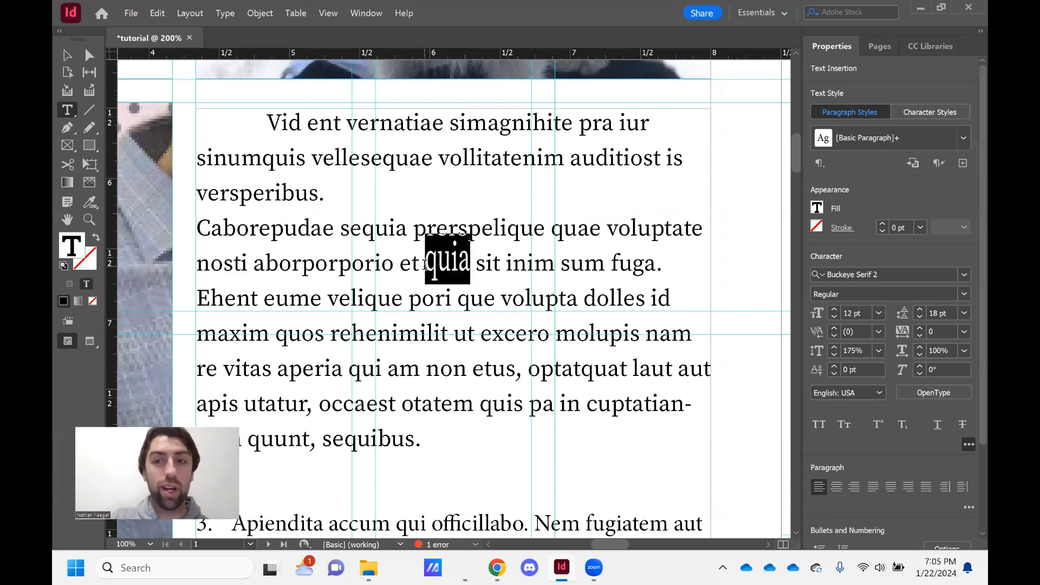
left_click(964, 352)
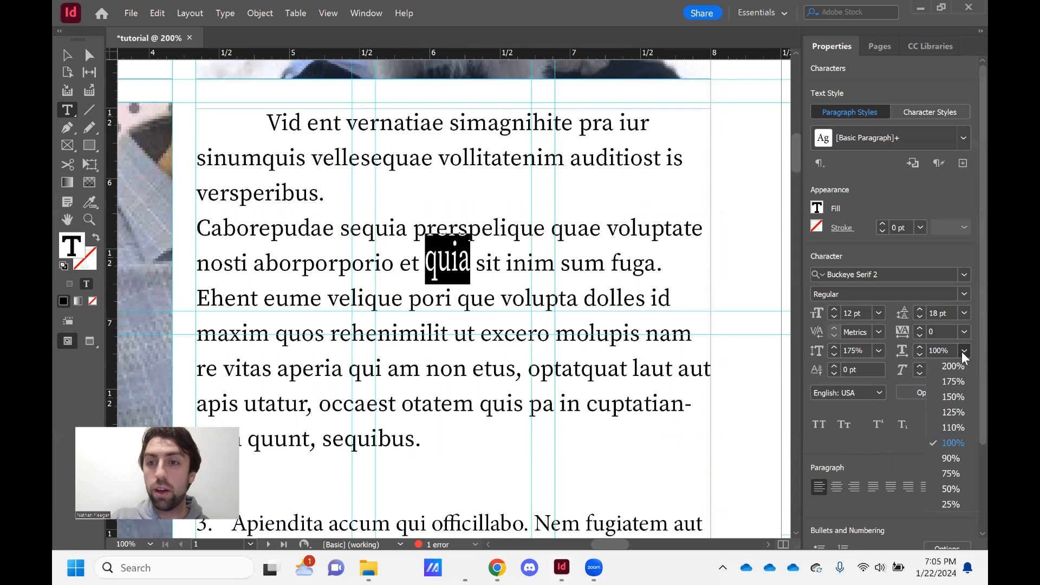
left_click(954, 397)
key("Right")
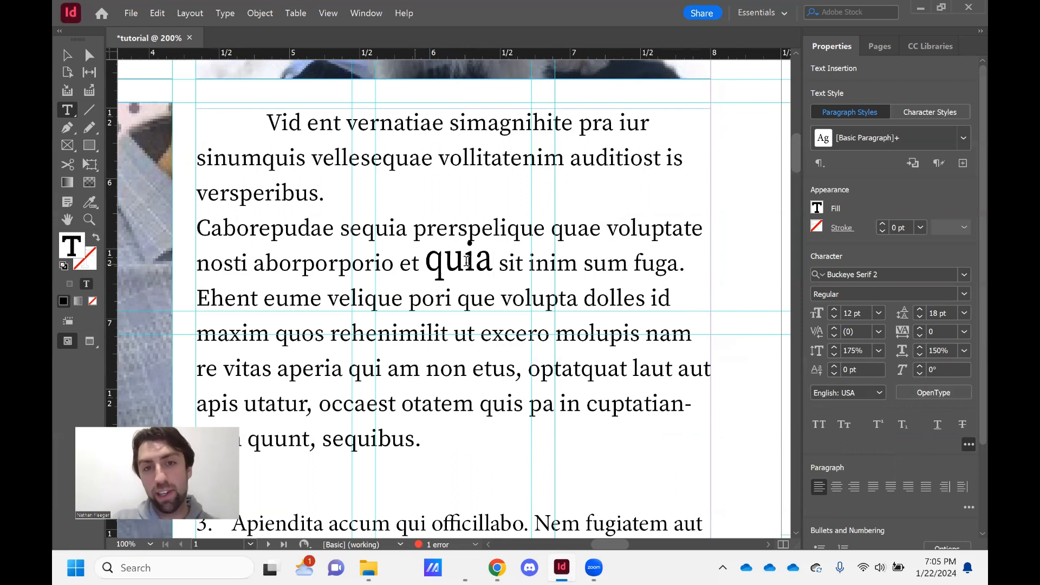
Try horizontal scales of 75% and 50% on the word "sit" after "quia"
double_click(510, 264)
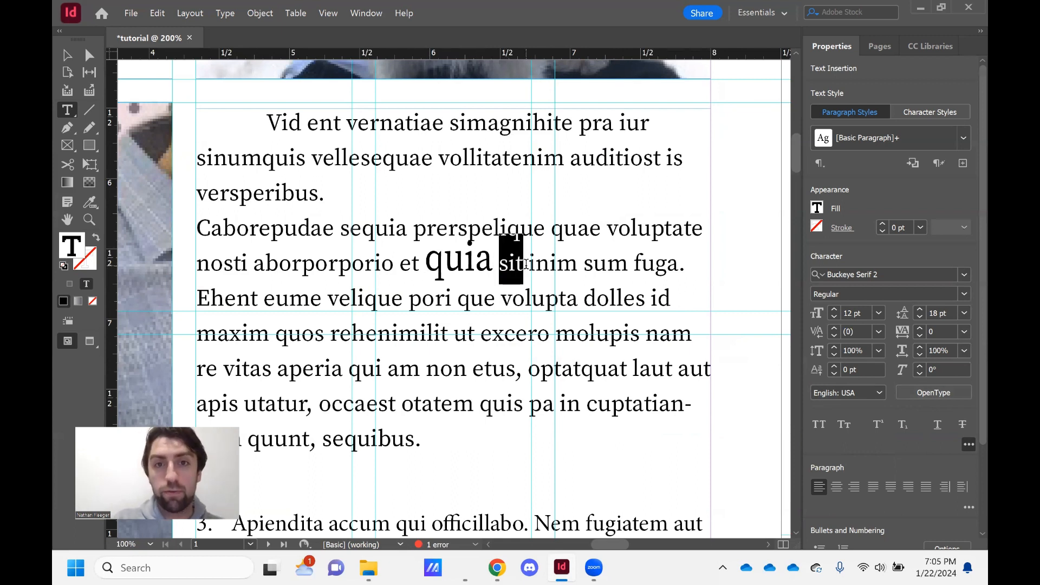
left_click(963, 351)
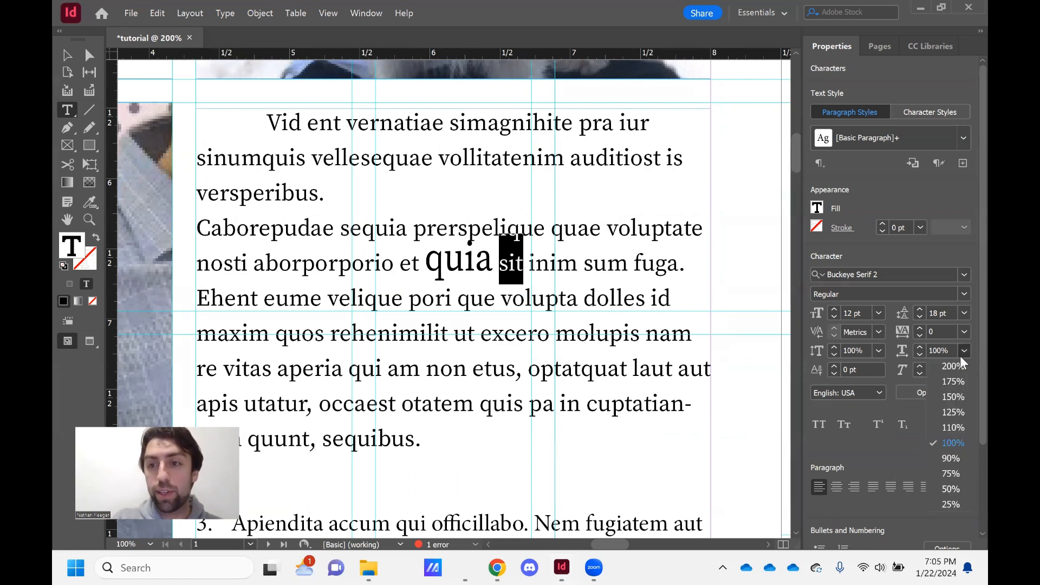
left_click(959, 473)
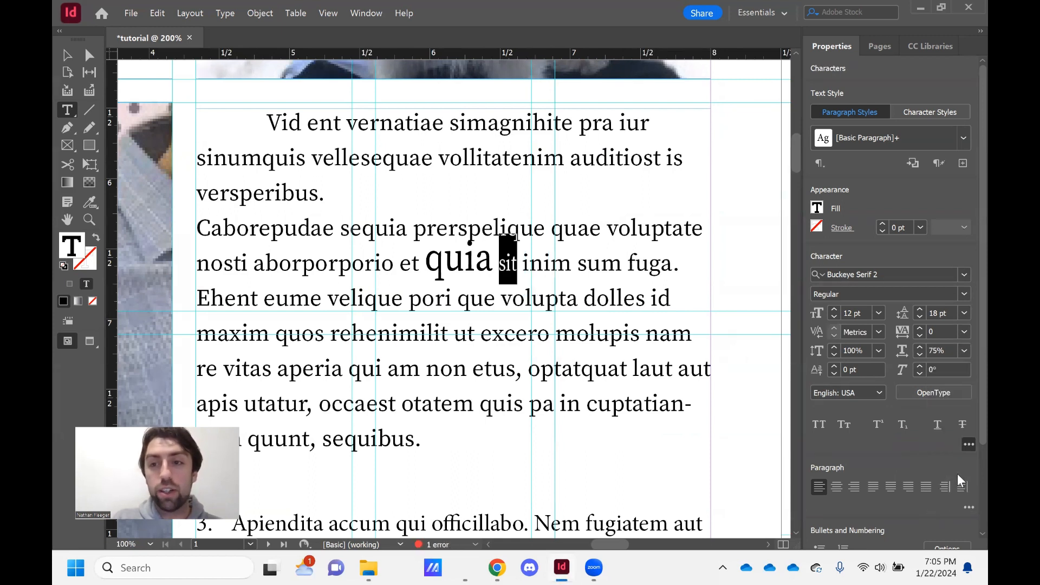
left_click(963, 352)
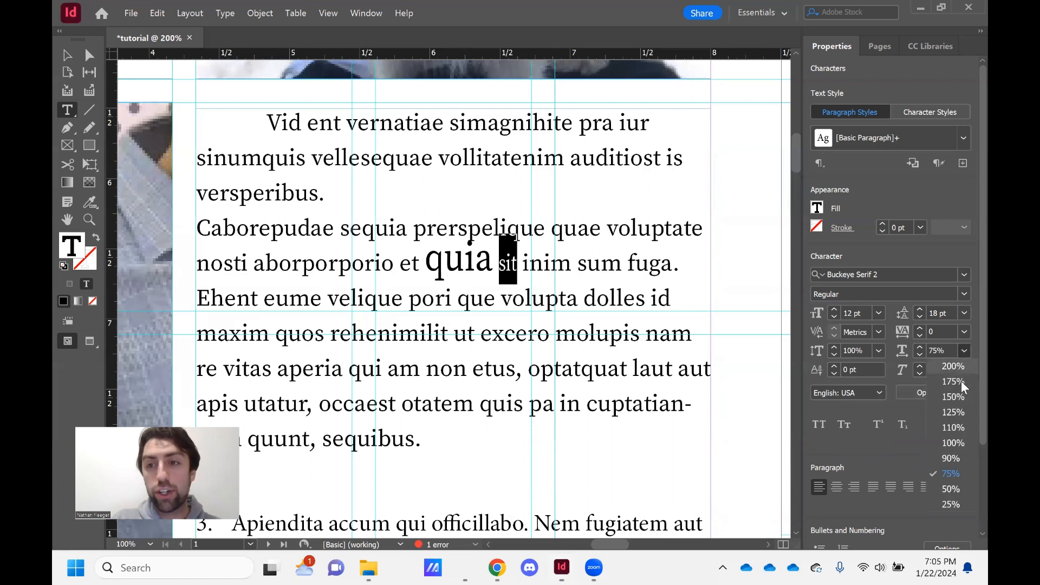
left_click(953, 489)
left_click(545, 263)
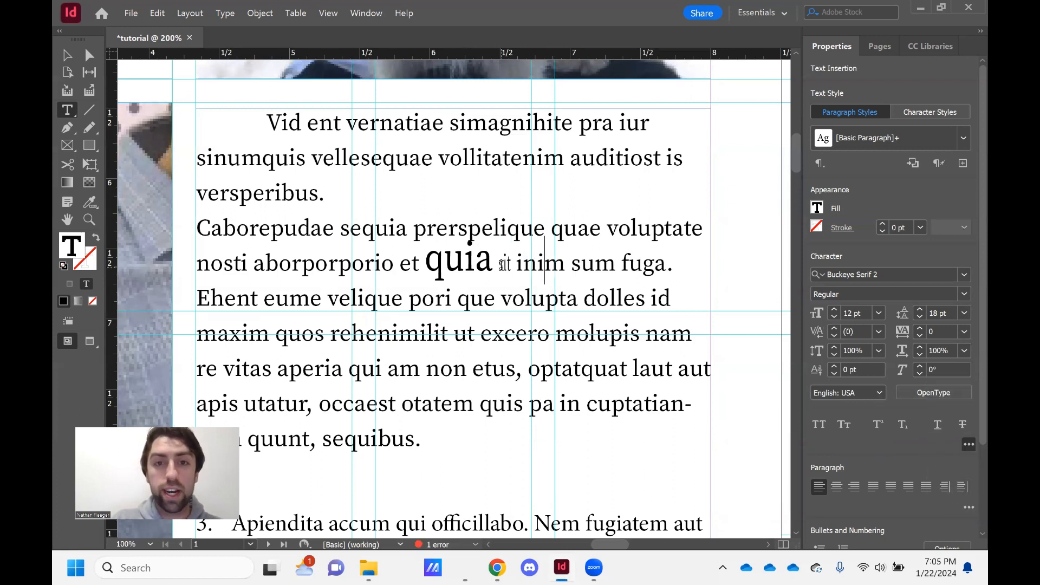
mouse_move(503, 264)
left_mouse_down()
mouse_move(495, 264)
mouse_move(510, 267)
left_mouse_up()
double_click(509, 268)
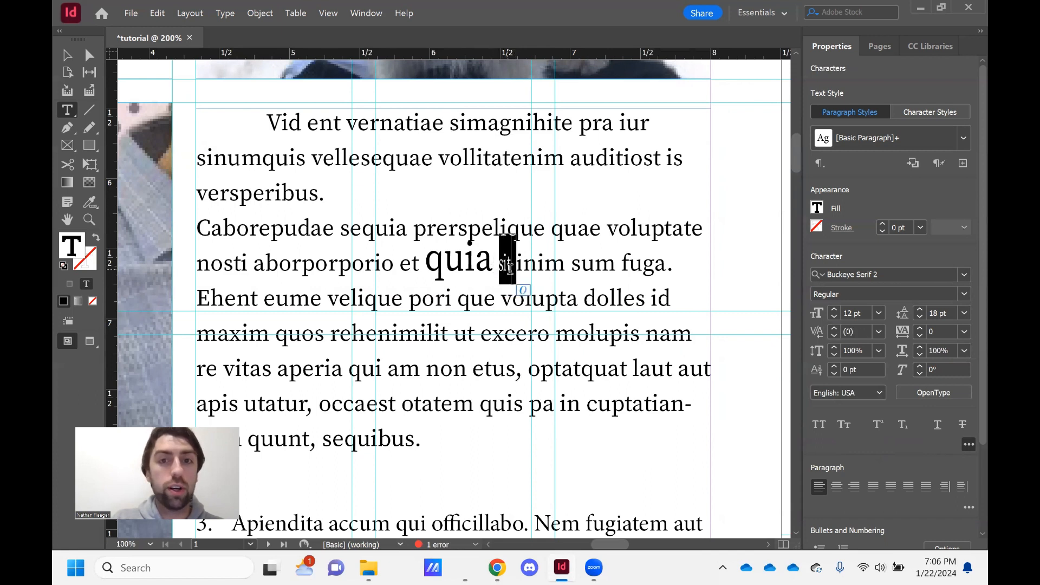
left_click(510, 268)
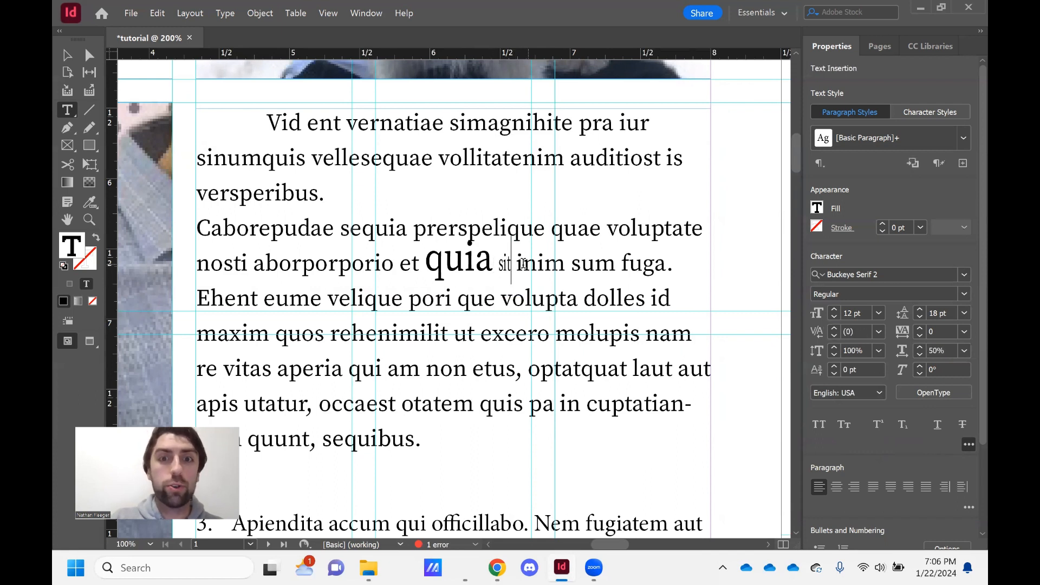
Try a vertical scale of 50% on the letters "nim" of the word "inim"
left_click(521, 264)
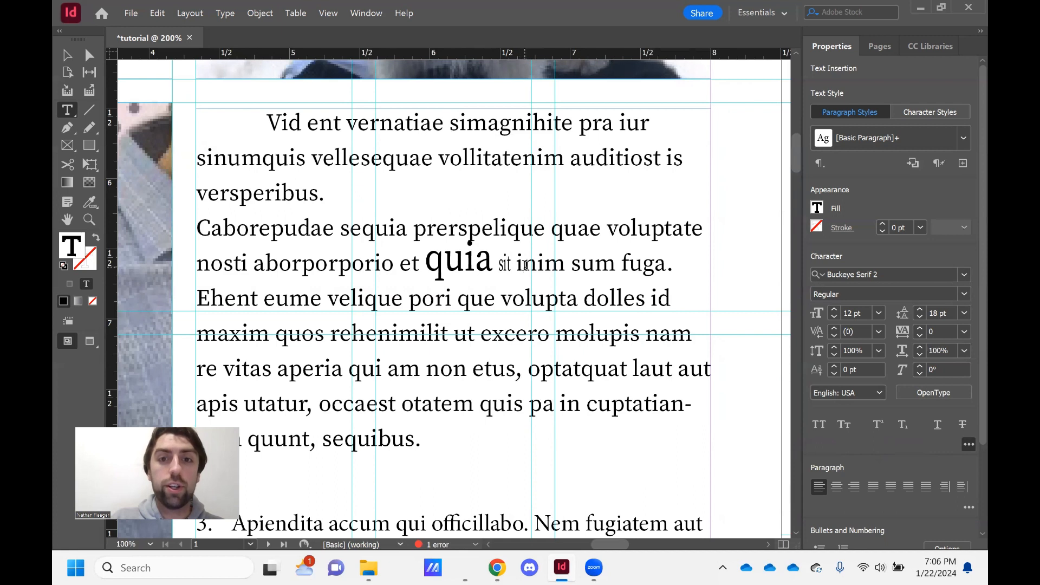
left_click_drag(524, 265, 565, 265)
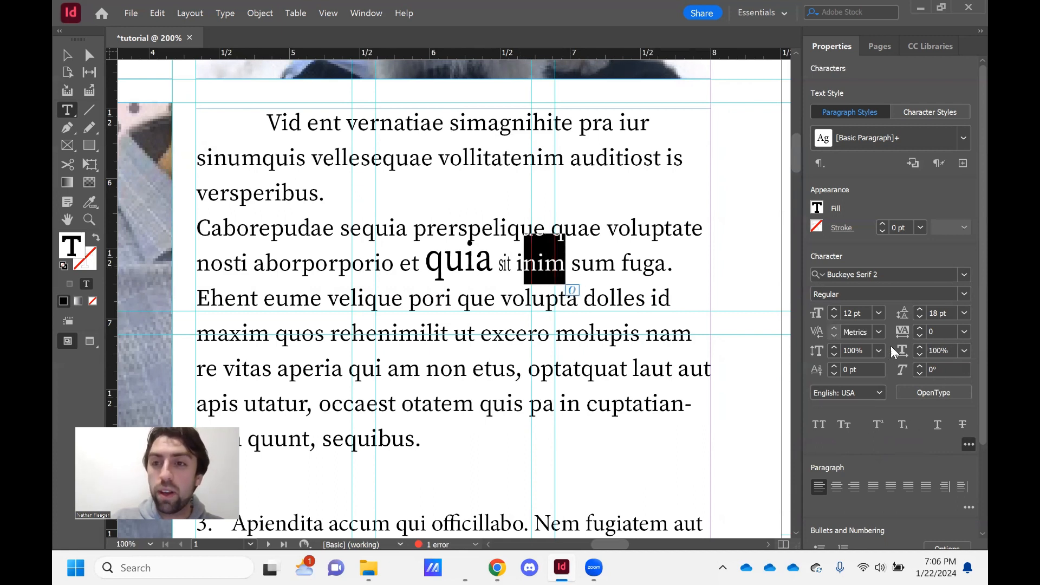
left_click(964, 351)
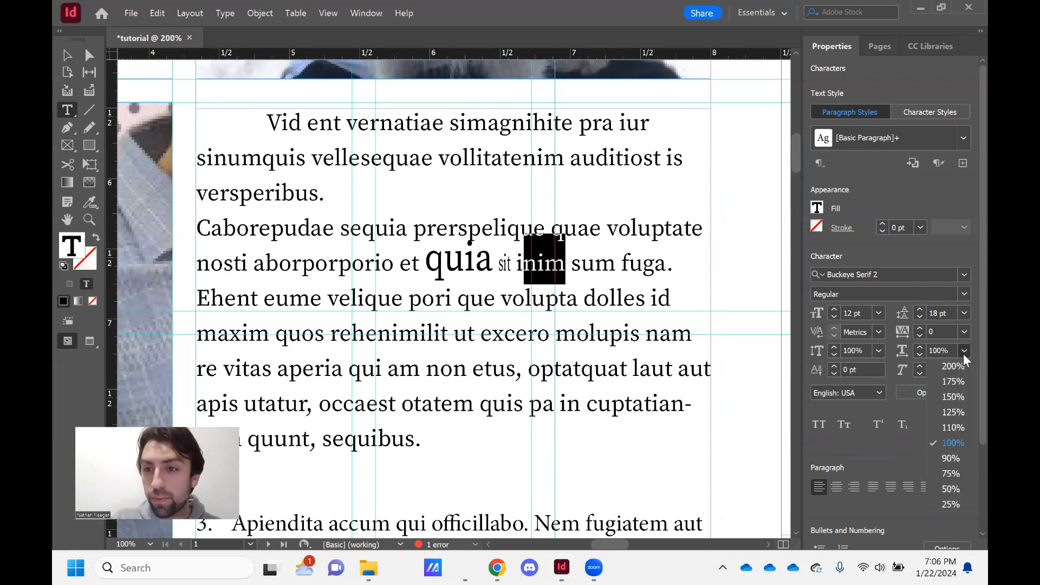
left_click(881, 351)
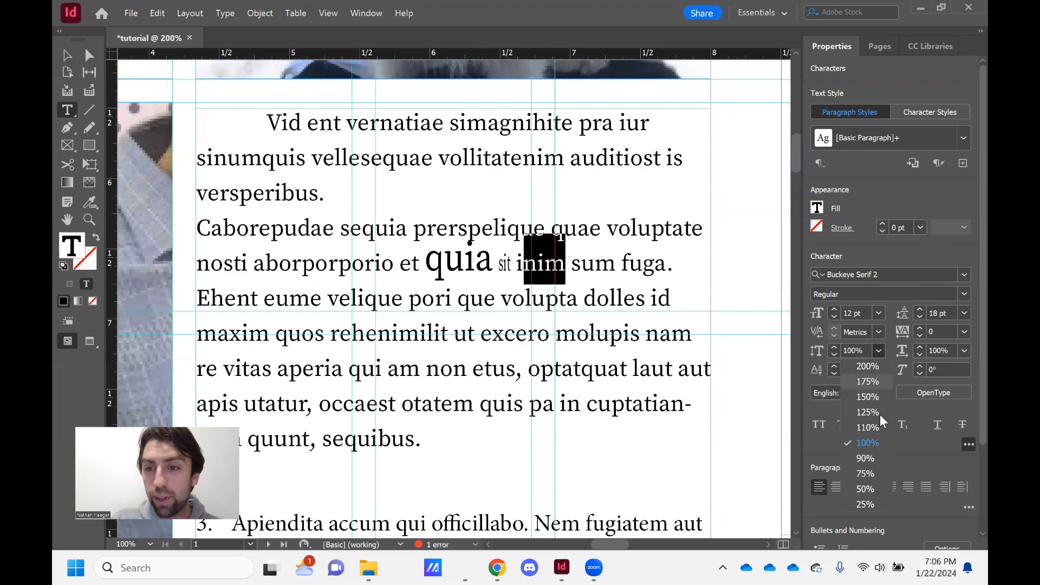
left_click(863, 486)
left_click(621, 263)
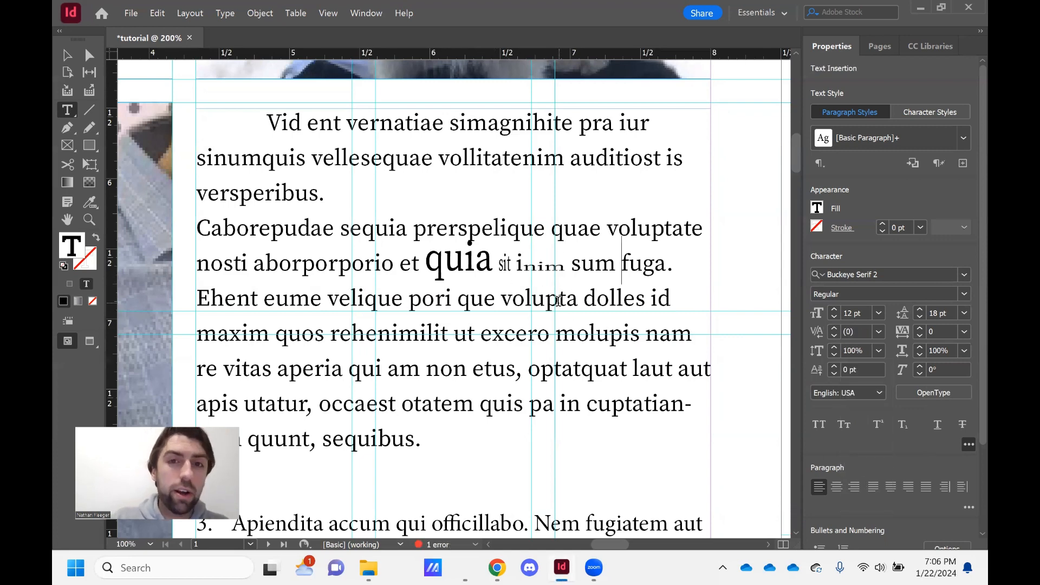
Undo the scaling of "quia", "sit" and "nim" and the first paragraph's last tracking change
scroll(516, 309, "up", 1)
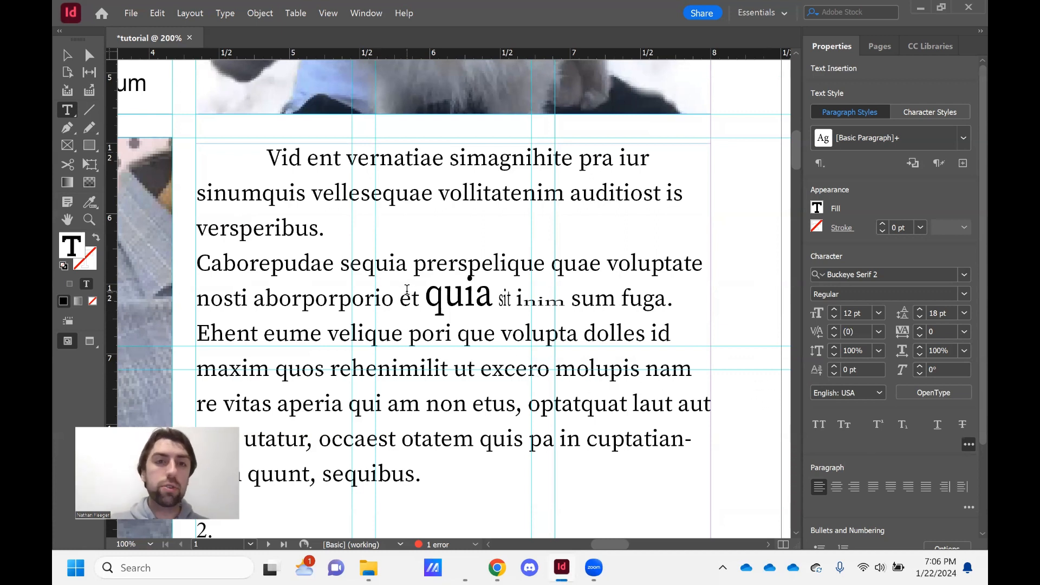
key("ctrl+z")
key("ctrl+z")
key("ctrl+z")
key("ctrl+z")
key("ctrl+z")
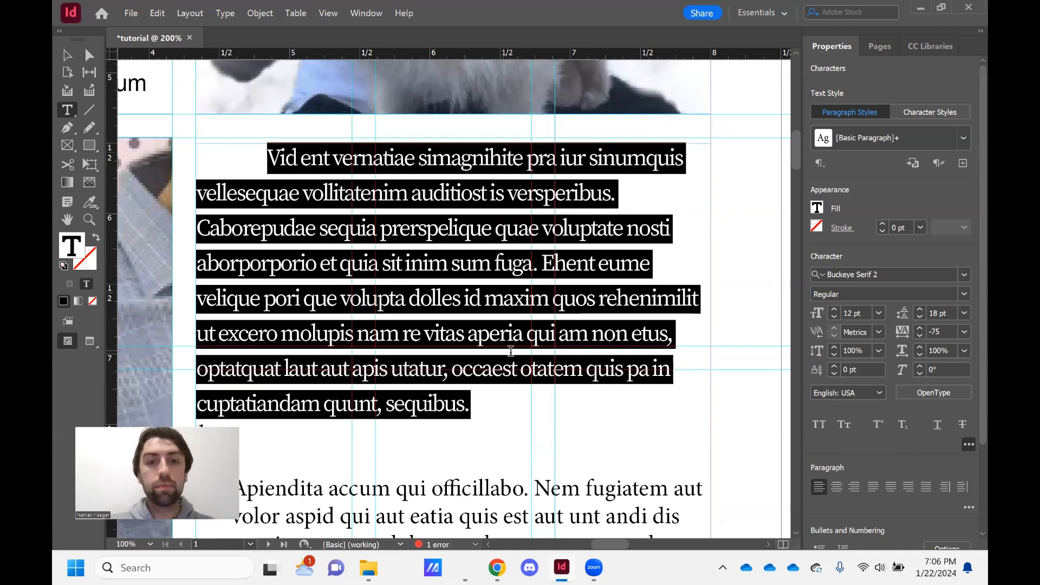
left_click(523, 391)
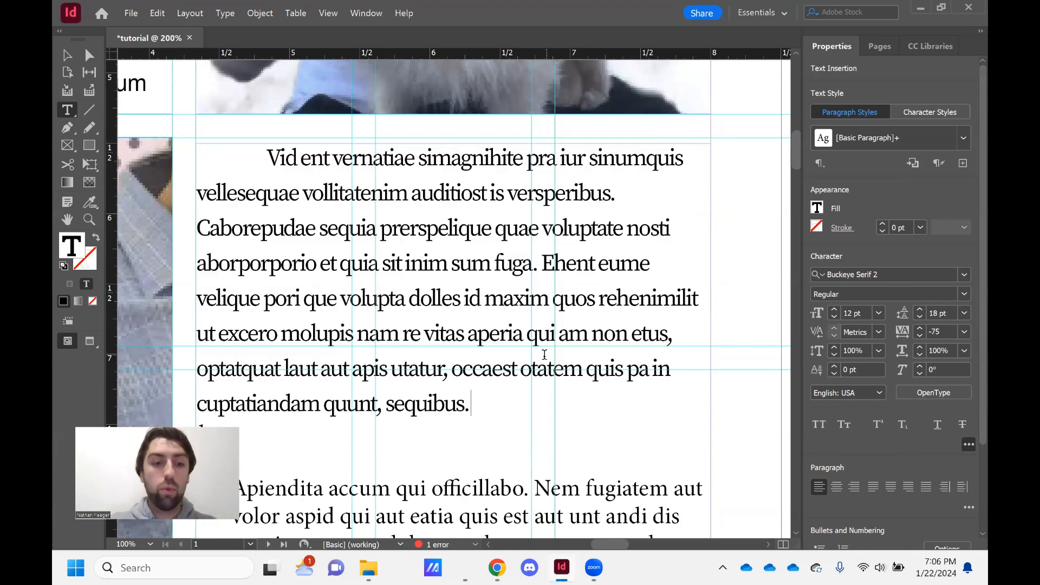
Compare the differently formatted text blocks on the page, highlighting passages in the first paragraph and the numbered list
key("ctrl+minus")
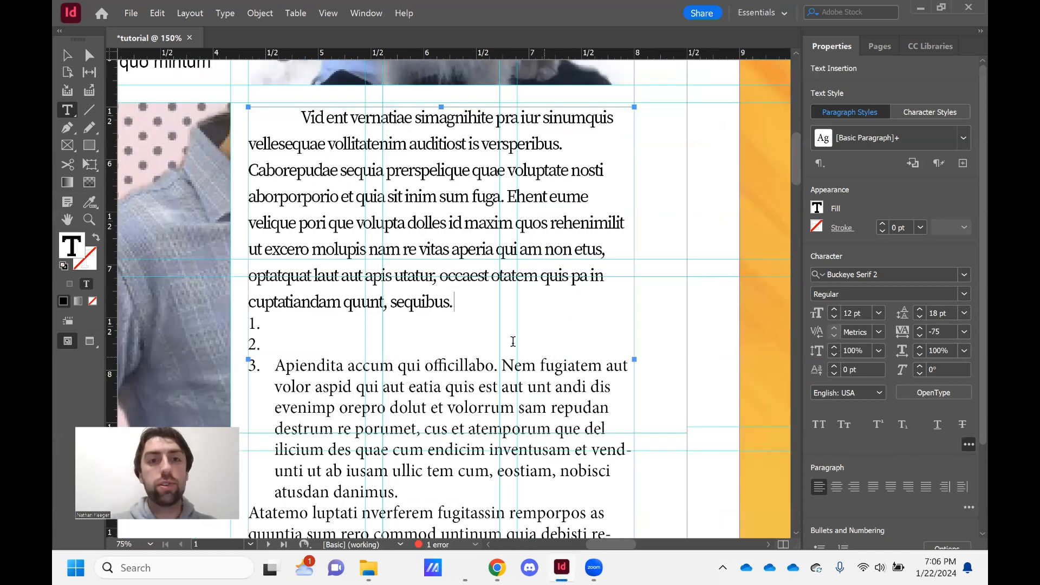
key("ctrl+minus")
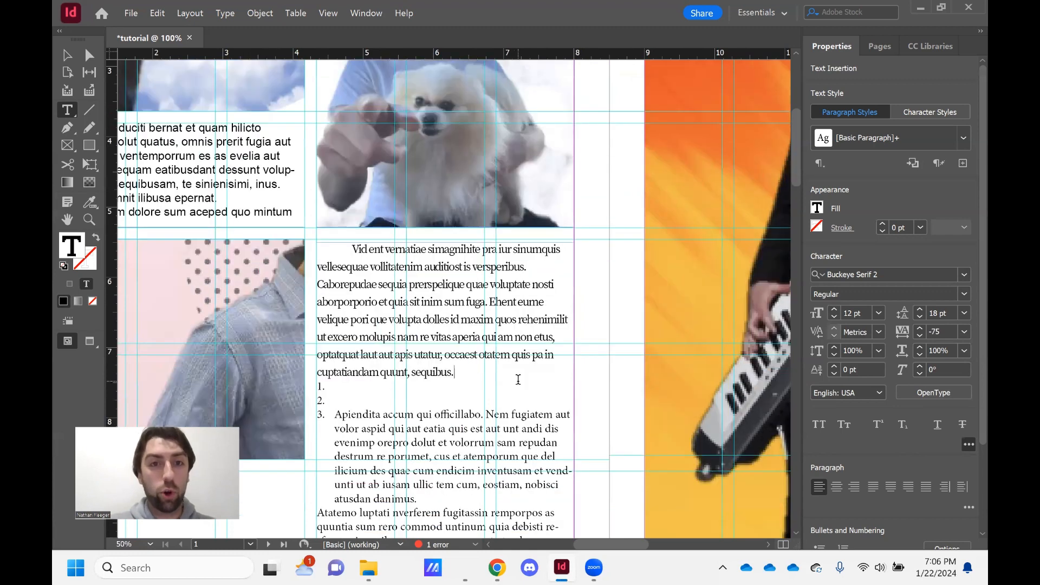
scroll(506, 372, "down", 2)
scroll(505, 373, "left", 3)
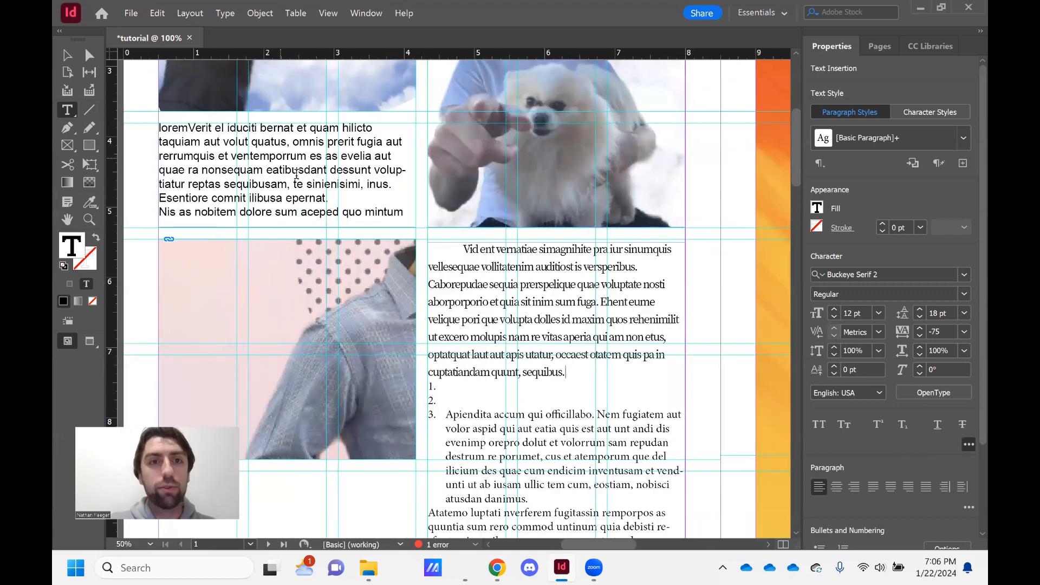
left_click(281, 156)
left_click_drag(158, 128, 414, 216)
left_click(461, 252)
left_click_drag(519, 287, 433, 391)
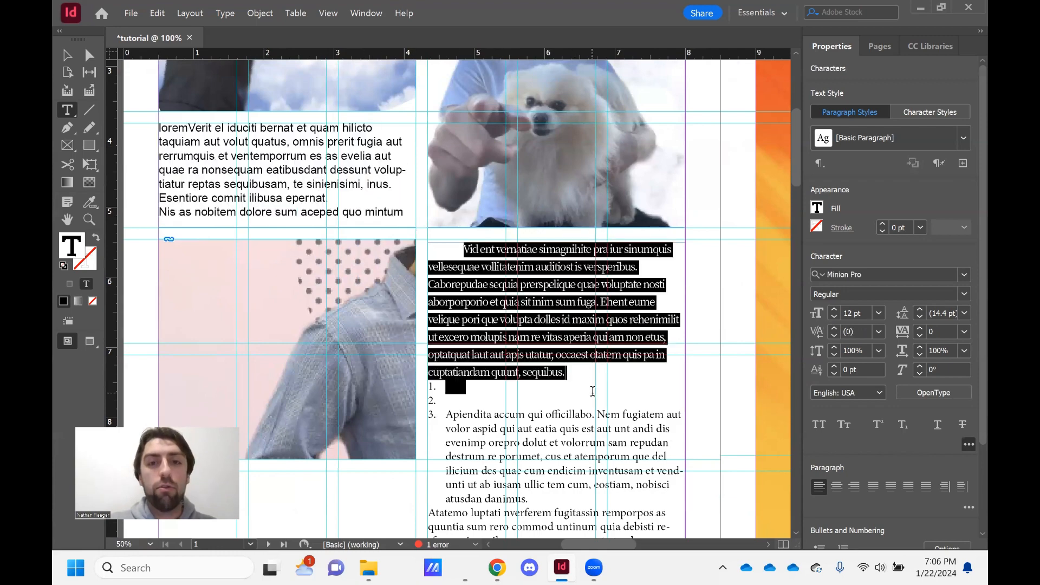
left_click_drag(462, 443, 600, 515)
scroll(556, 363, "down", 3)
scroll(556, 364, "up", 3)
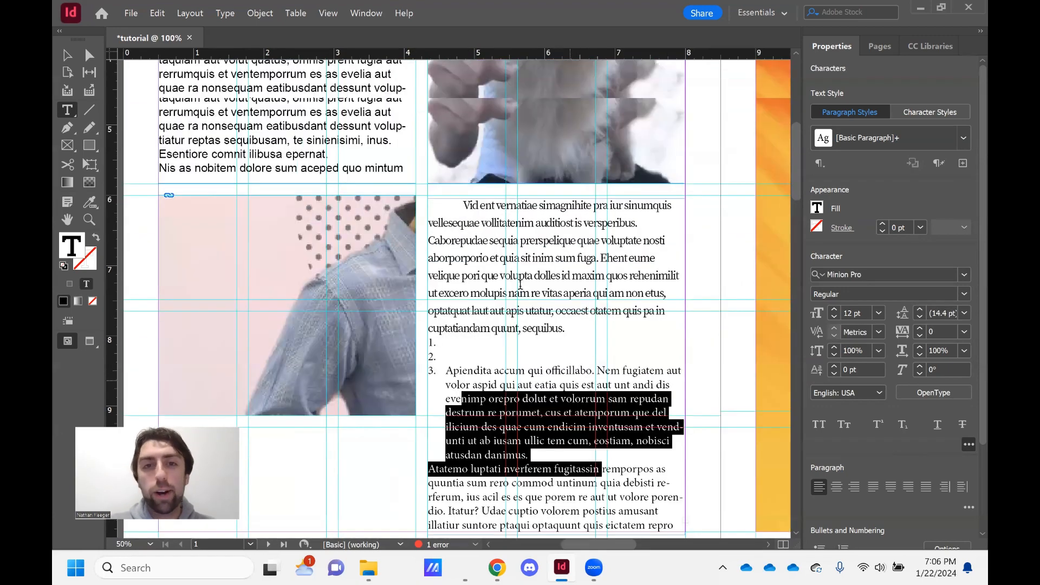
Examine the text block beneath the sky image, highlighting its full text from the last line back to "loremVerit"
left_click(519, 293)
scroll(503, 306, "up", 3)
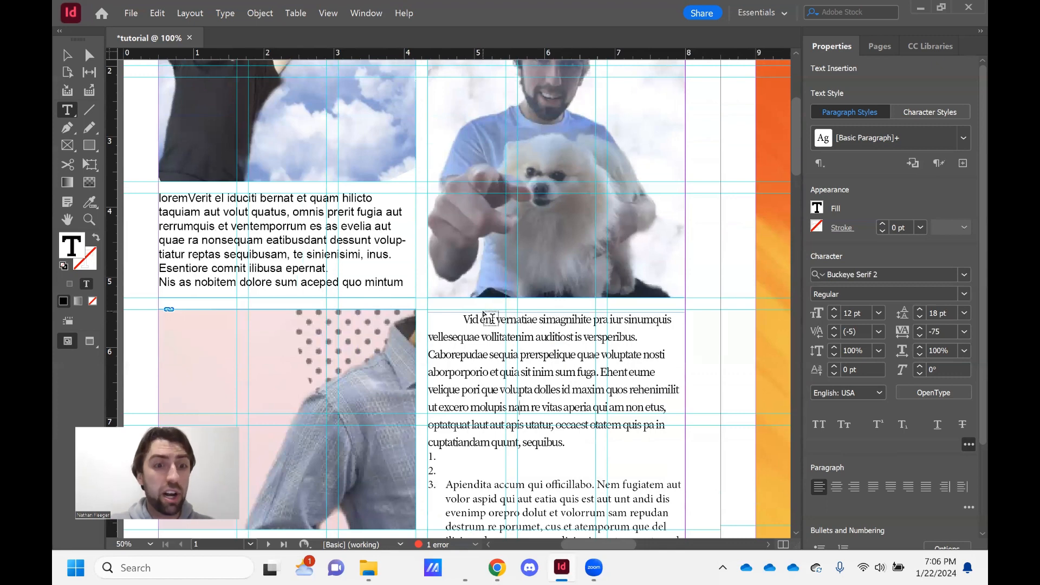
key("ctrl+minus")
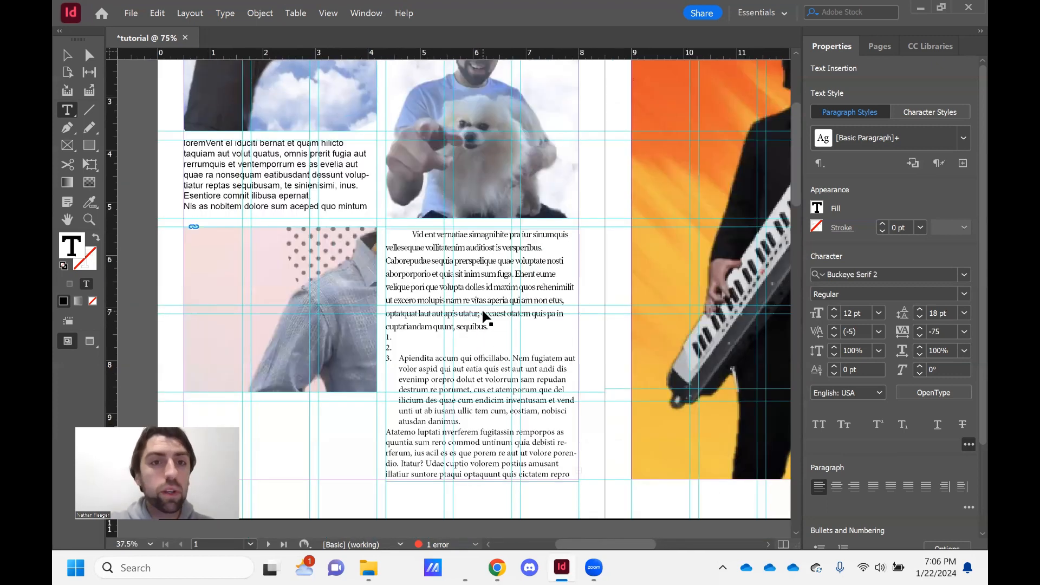
key("ctrl+equal")
key("ctrl+equal")
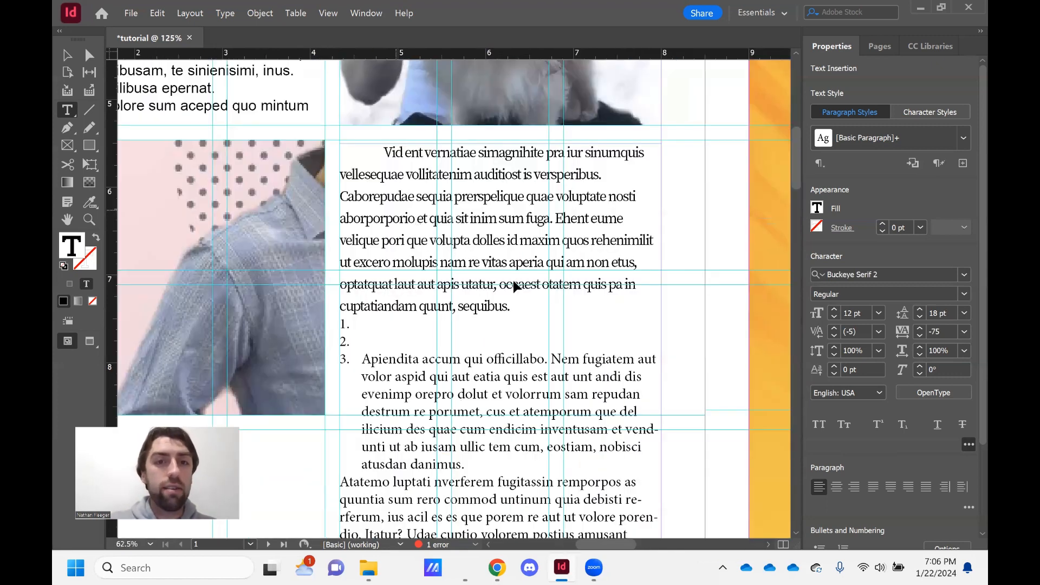
scroll(515, 285, "up", 5)
scroll(514, 286, "left", 8)
scroll(507, 303, "right", 3)
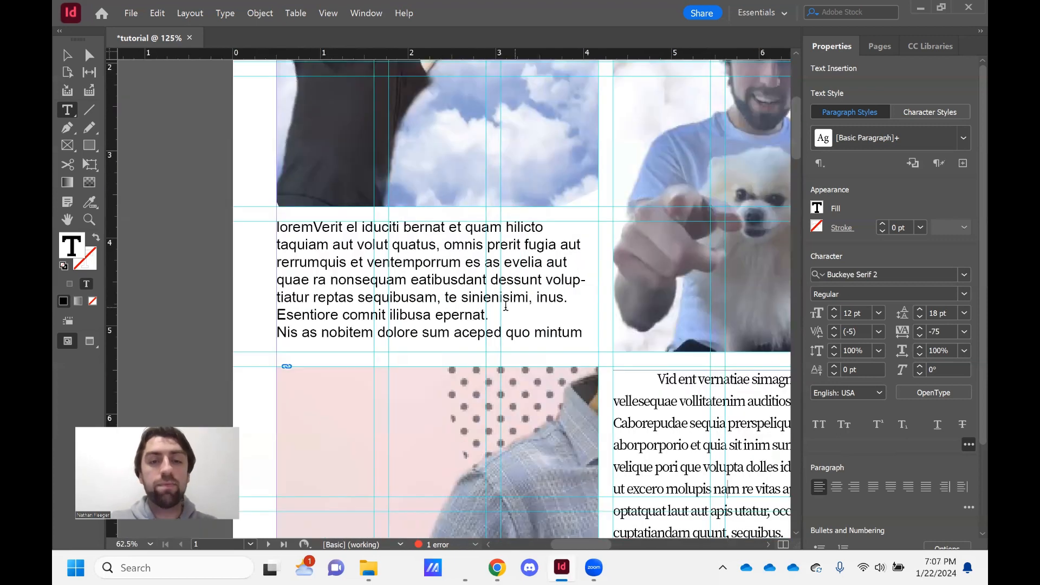
left_click(583, 333)
left_click_drag(582, 333, 268, 220)
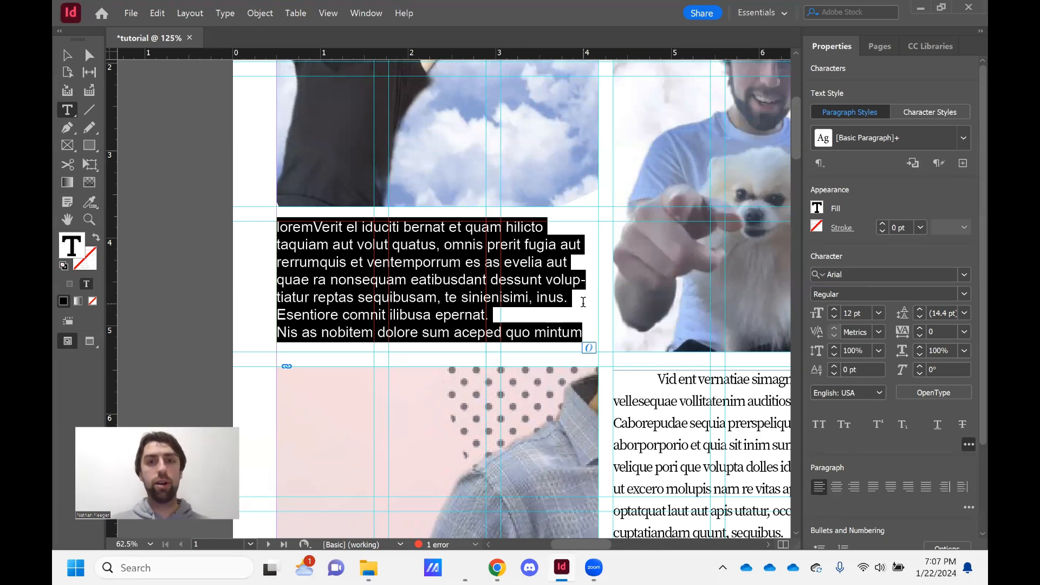
left_click(546, 227)
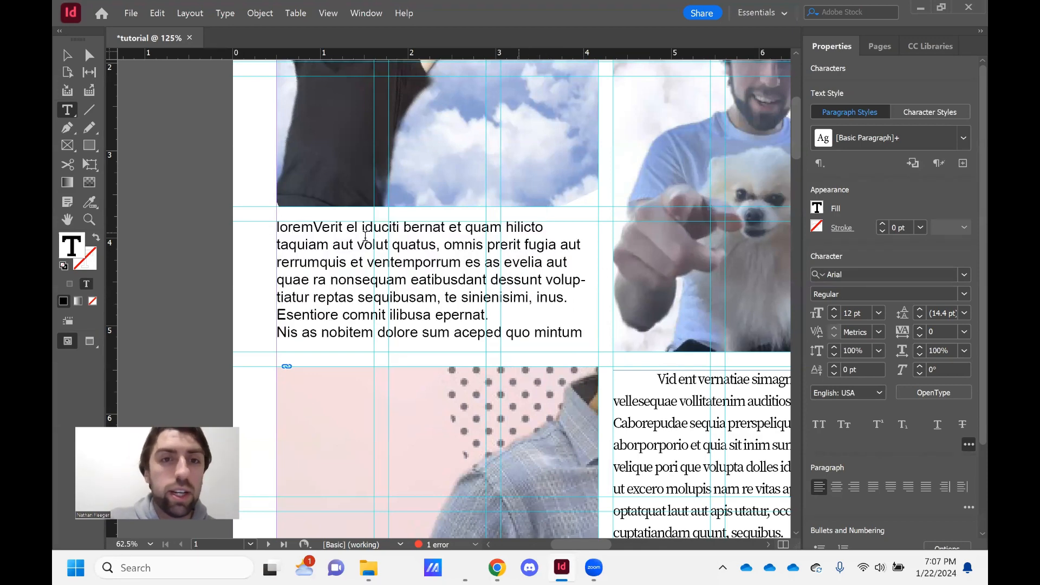
Split "loremVerit" from the body text beneath the sky image as its own heading line, followed by an empty line
left_click(346, 227)
key("Return")
key("Return")
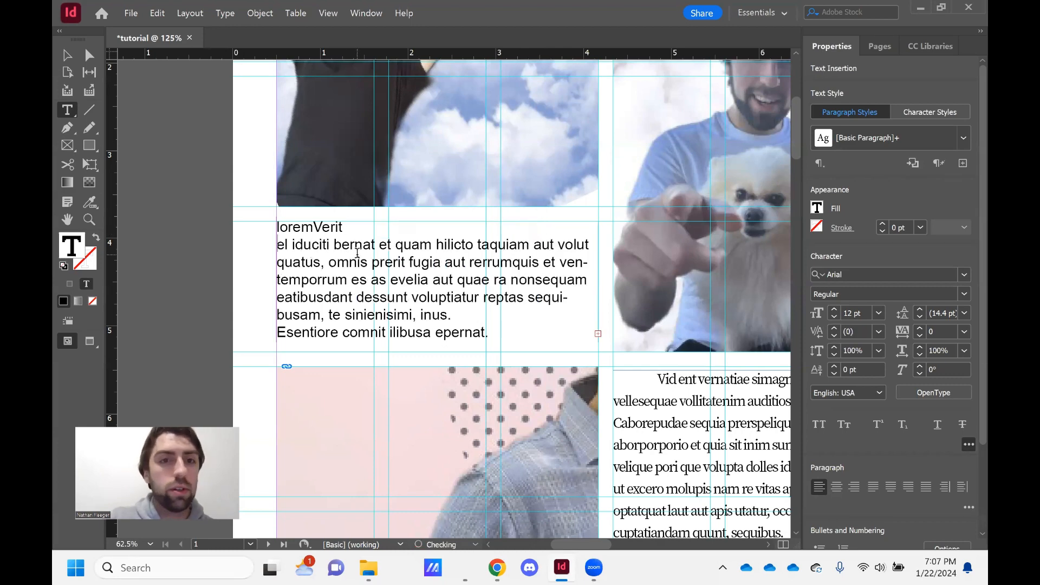
left_click_drag(344, 228, 239, 228)
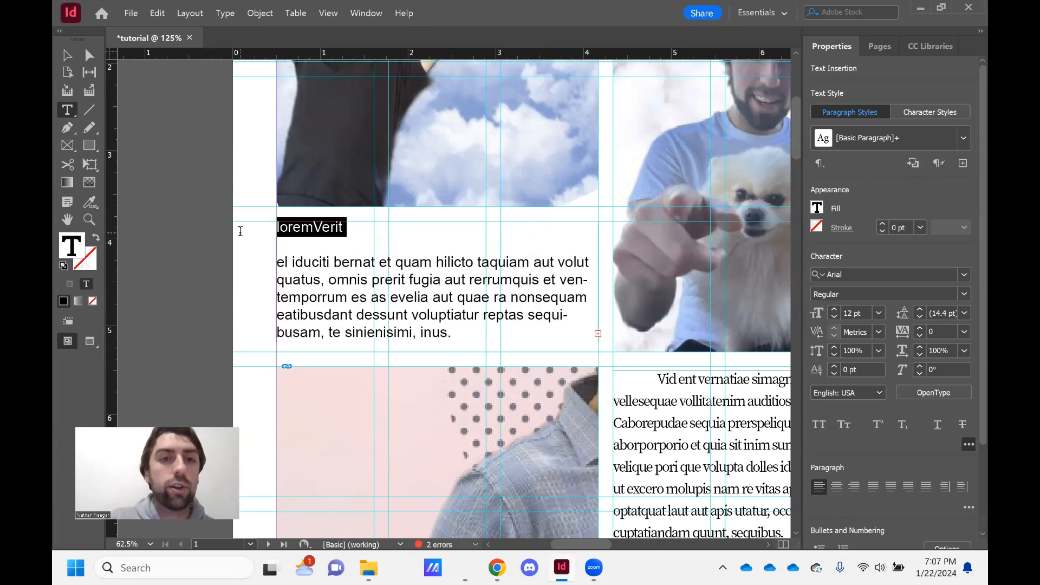
double_click(283, 262)
left_click_drag(327, 271, 519, 328)
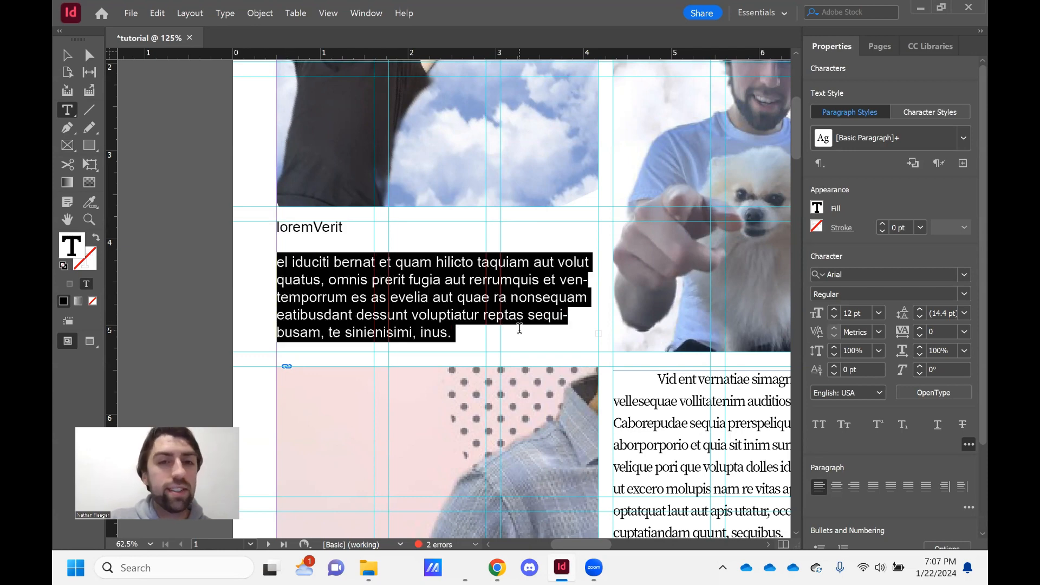
left_click(363, 237)
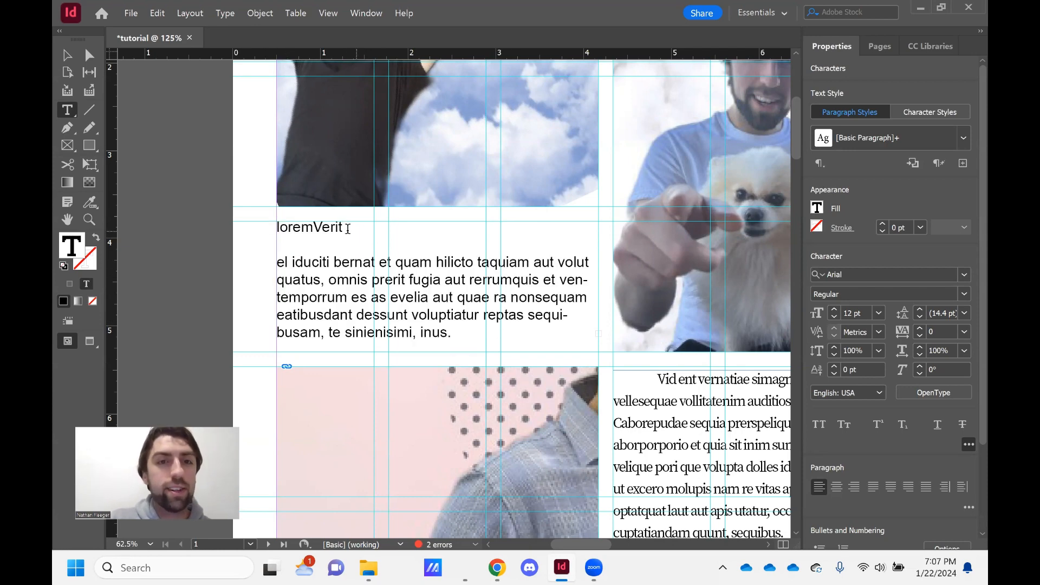
Set the "loremVerit" heading in the Bold style of Arial
left_click_drag(348, 228, 275, 228)
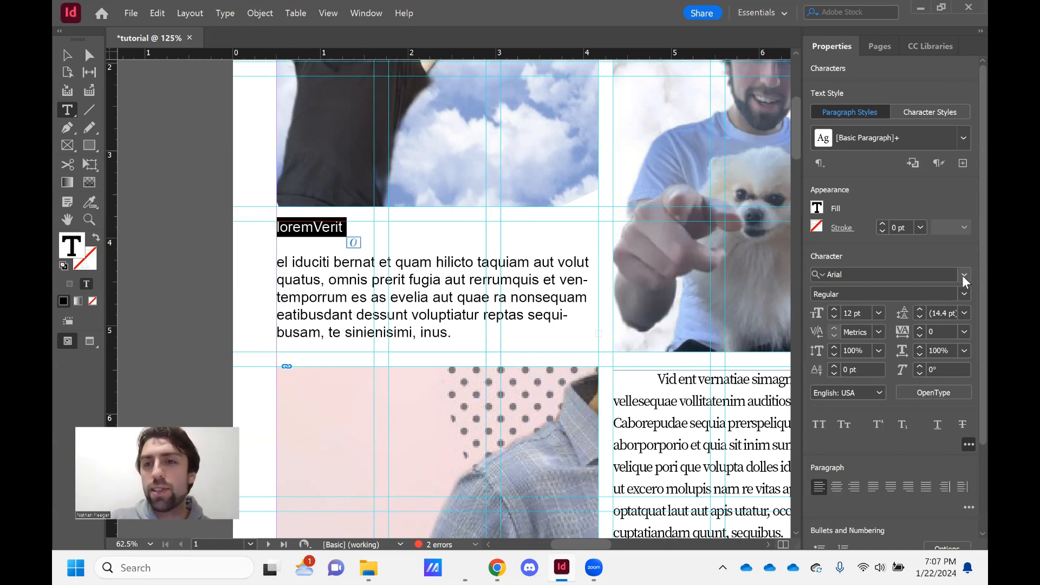
left_click(963, 275)
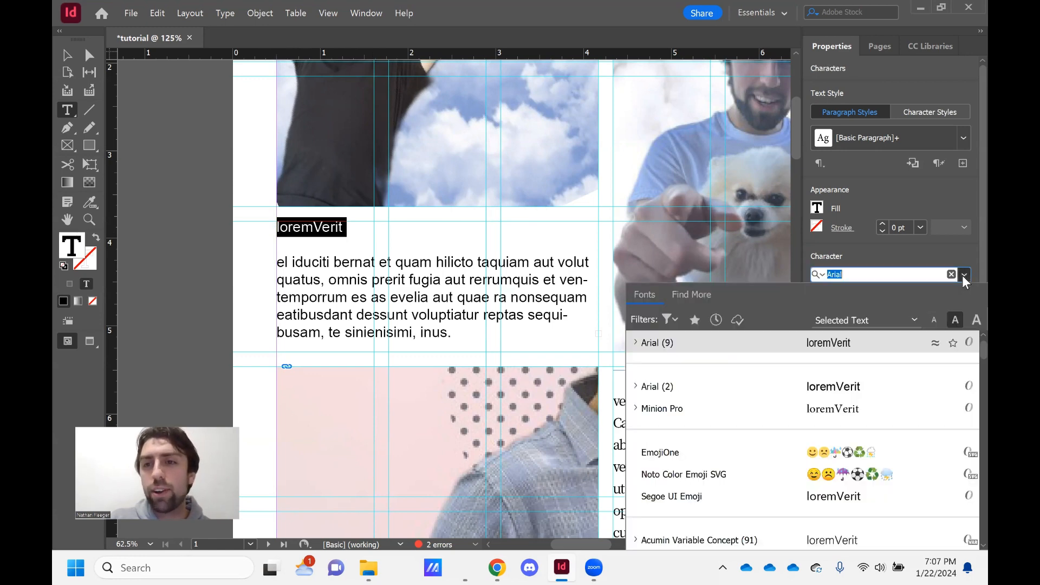
left_click(636, 343)
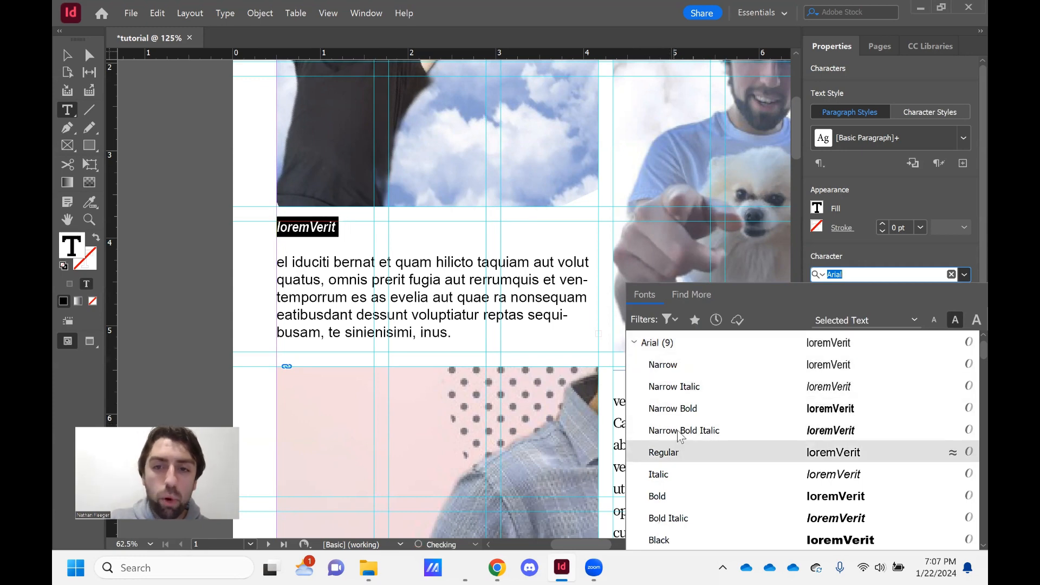
left_click(668, 494)
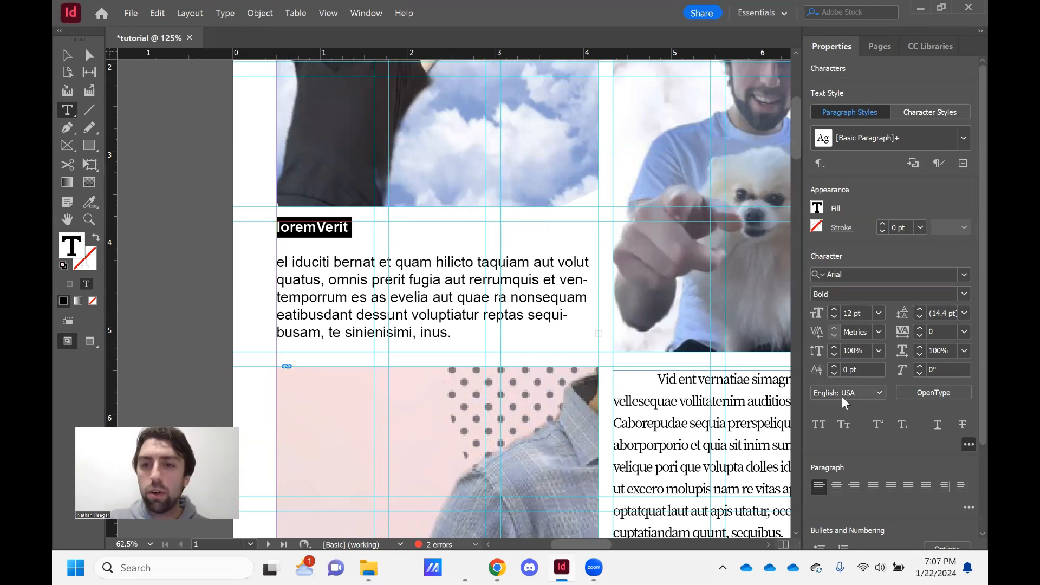
Format the "loremVerit" heading in all caps, underlined, at a font size of 18 pt
left_click(819, 426)
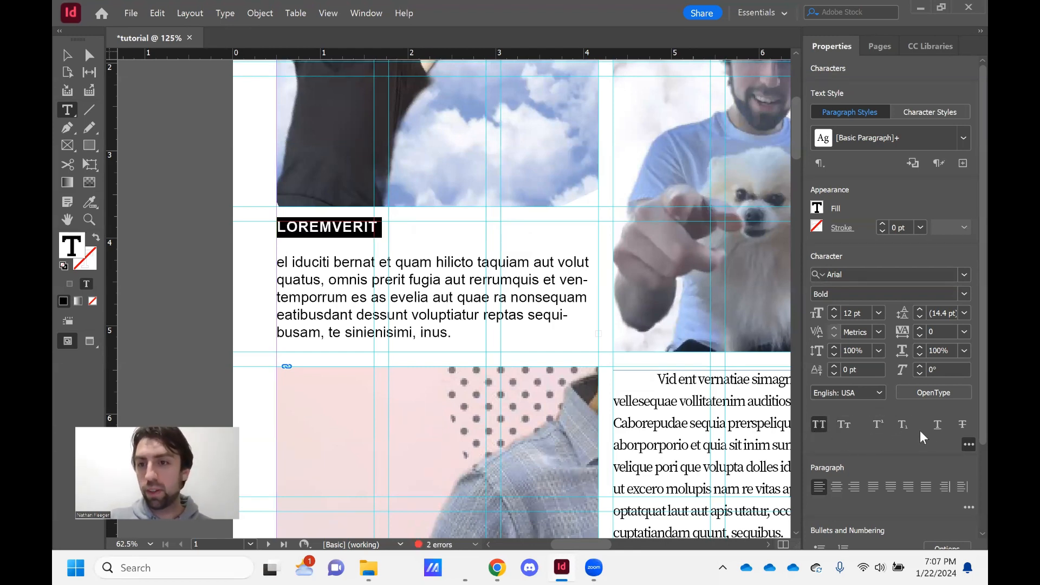
left_click(935, 427)
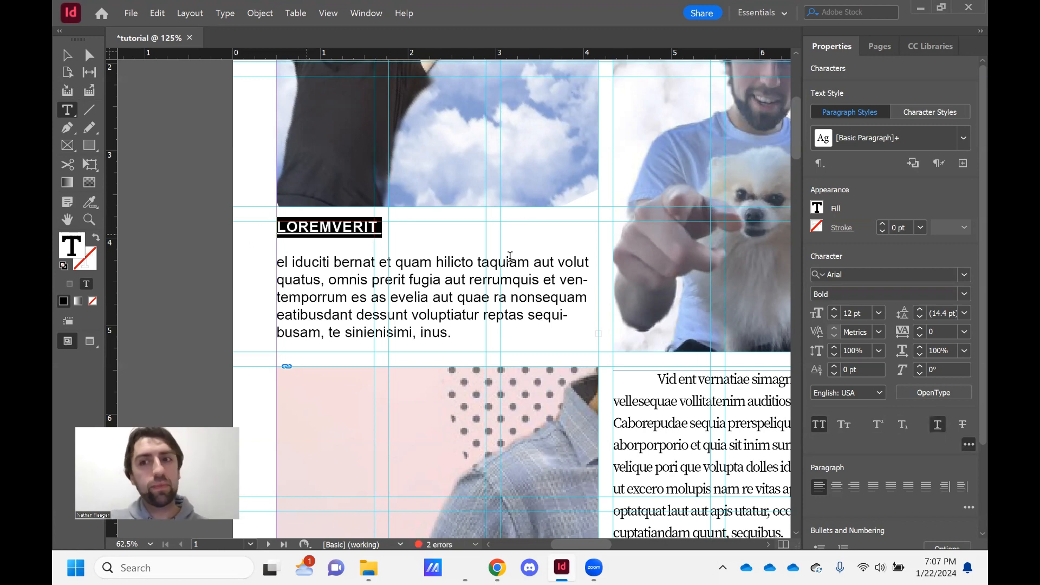
left_click(878, 314)
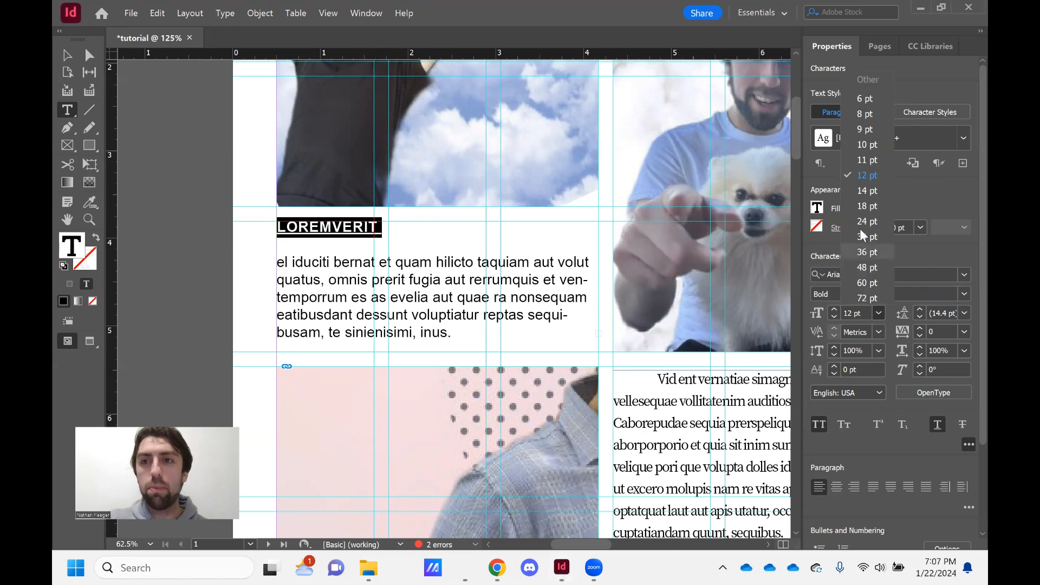
left_click(867, 206)
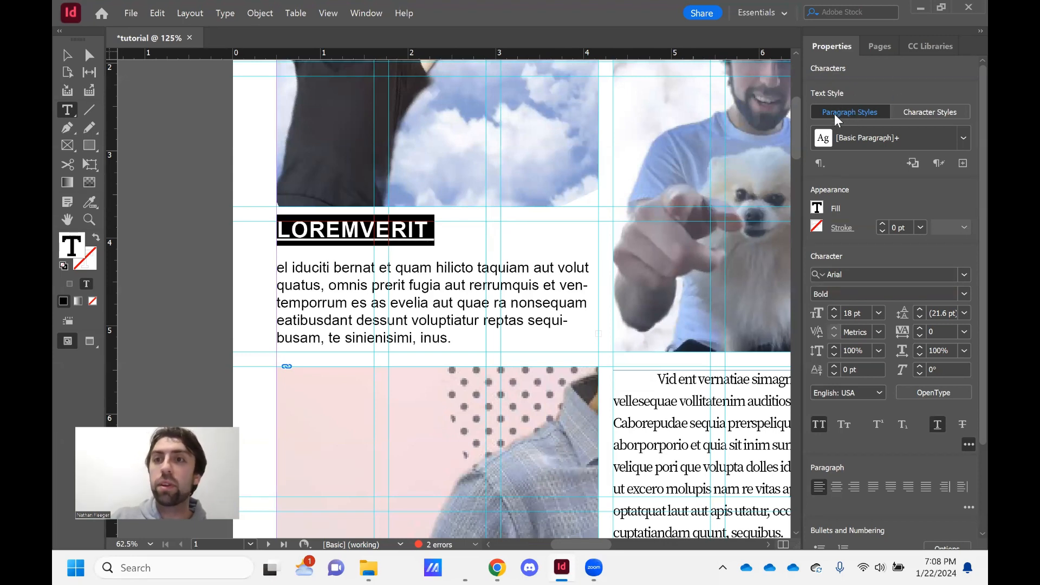
Create a paragraph style named "titles" from the formatted "loremVerit" heading
left_click(960, 164)
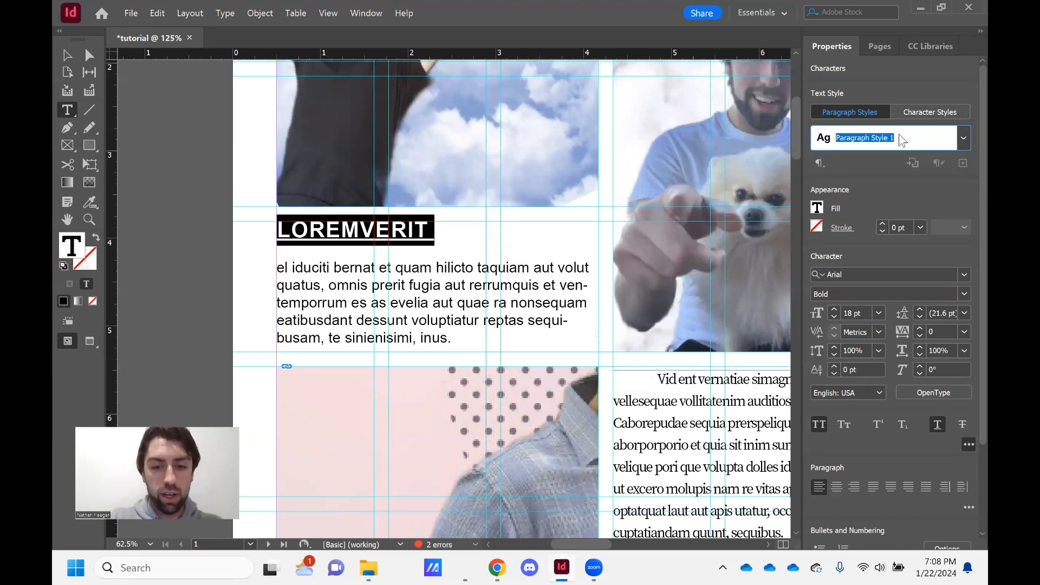
type("titles")
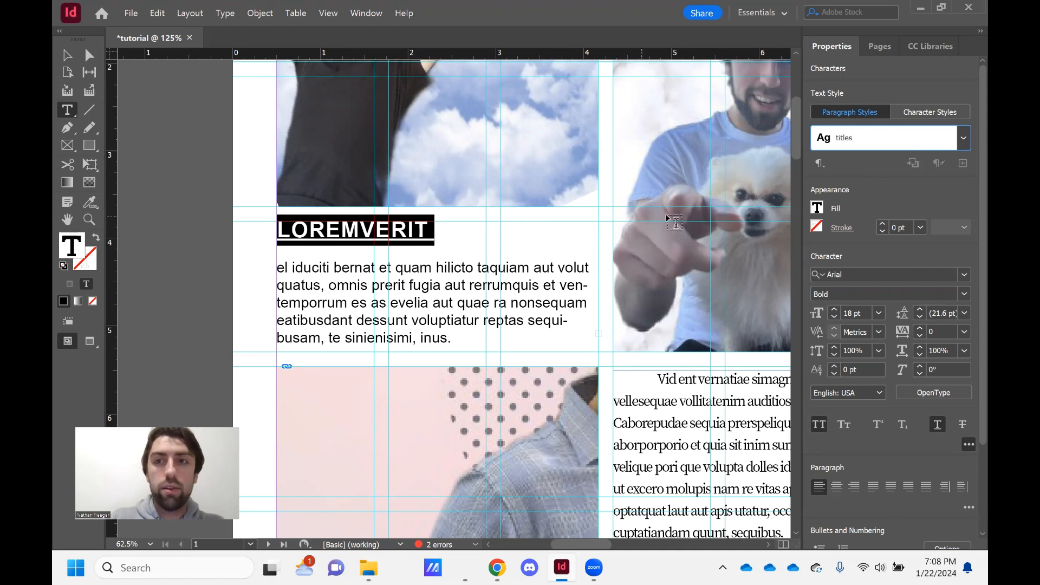
right_click(380, 228)
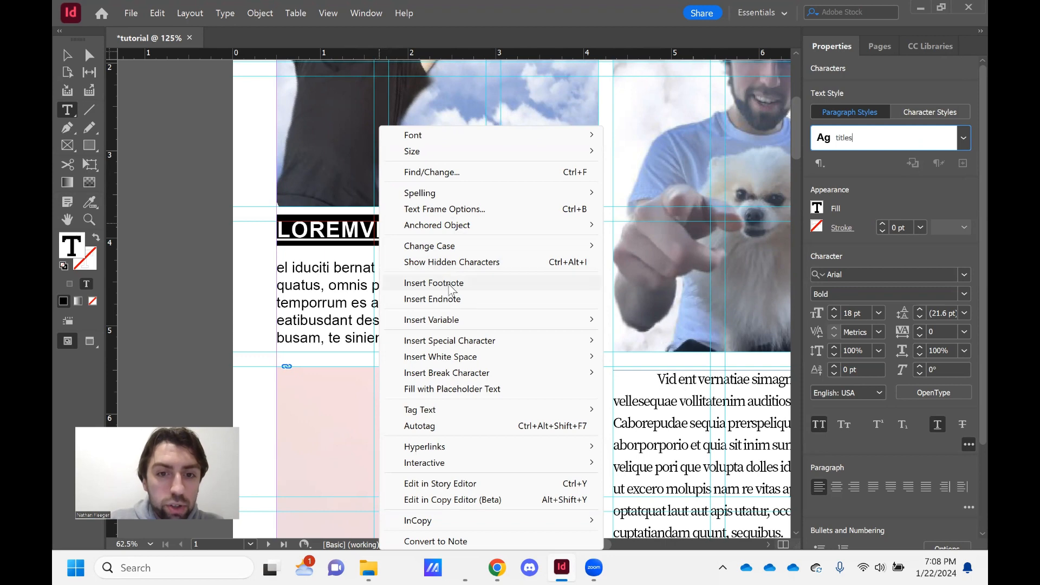
left_click(873, 135)
key("Return")
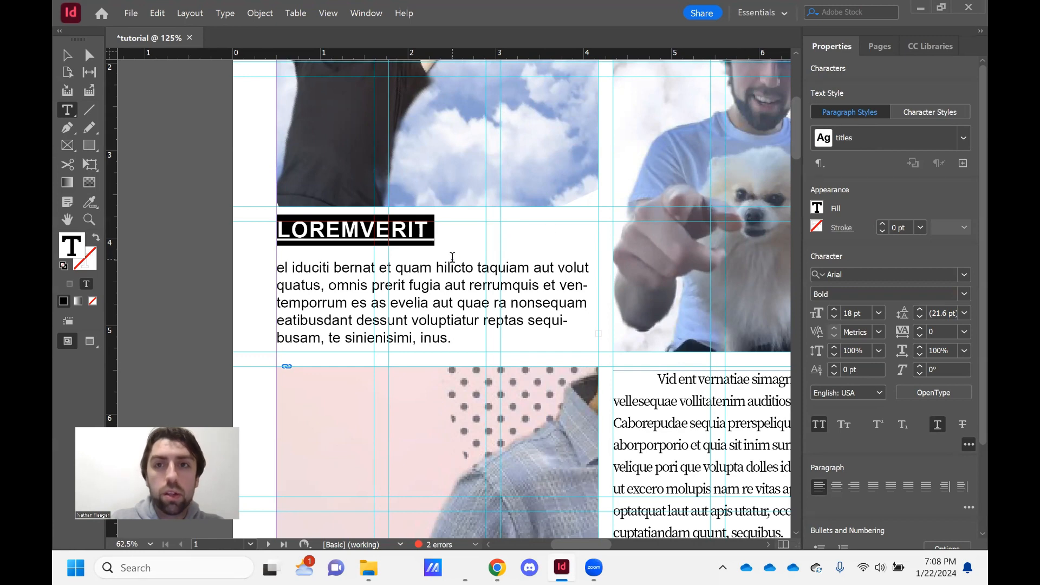
left_click(499, 256)
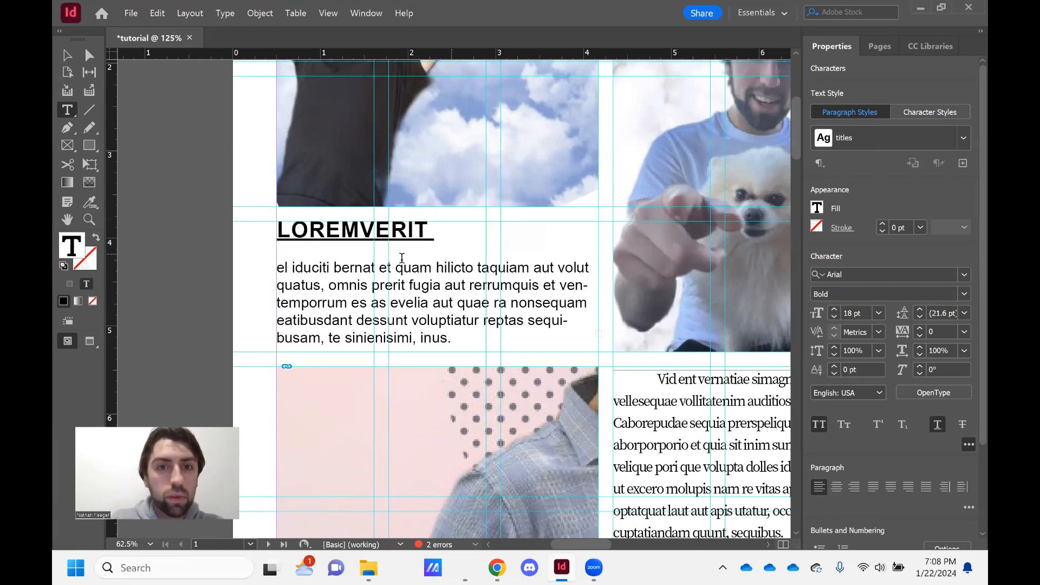
left_click(406, 234)
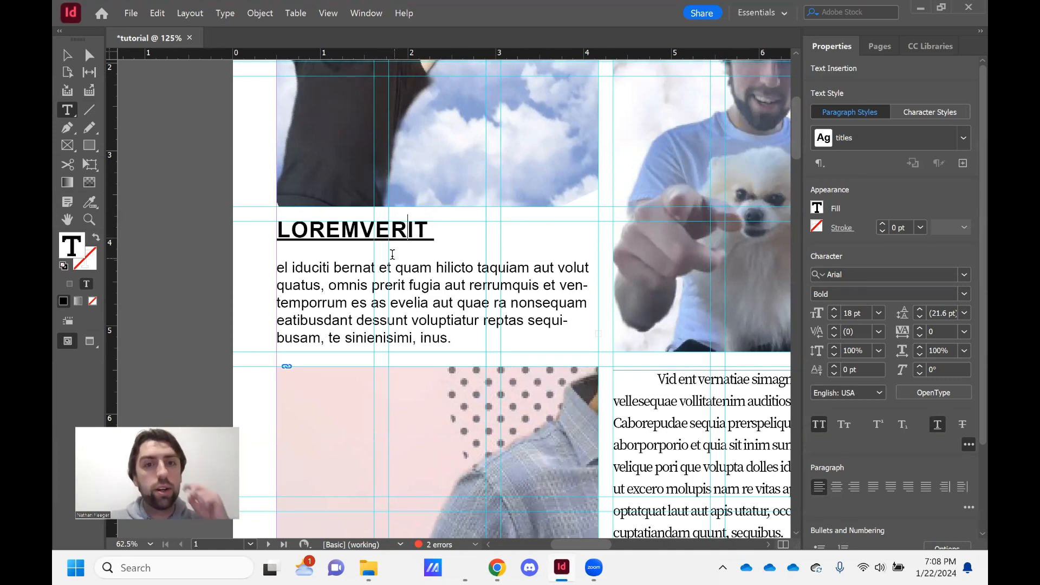
Replace the opening words "Vid ent vernatiae" of the text below the dog photo with one empty line
scroll(387, 245, "down", 2)
scroll(387, 250, "right", 2)
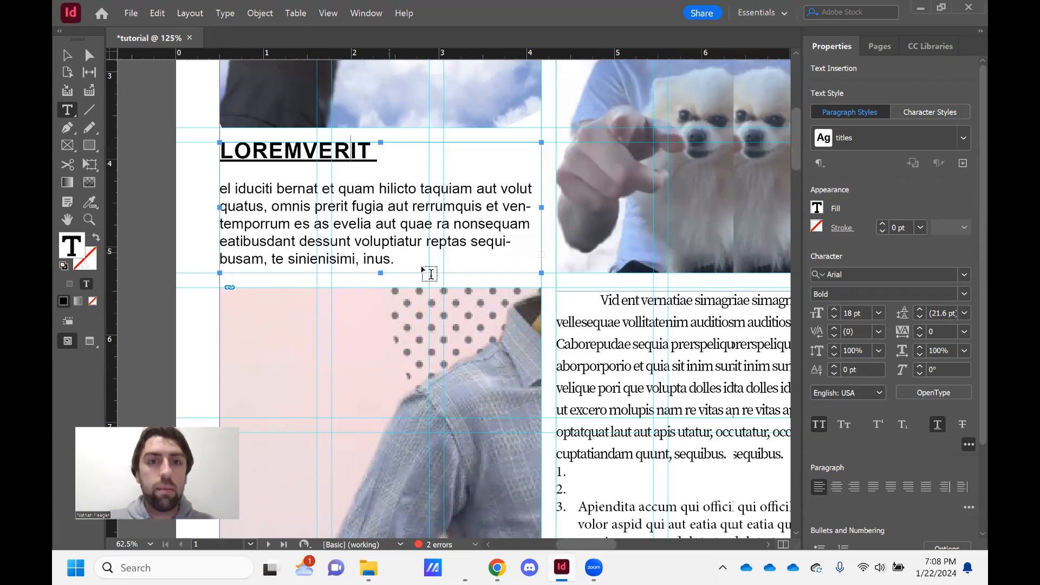
scroll(427, 272, "right", 4)
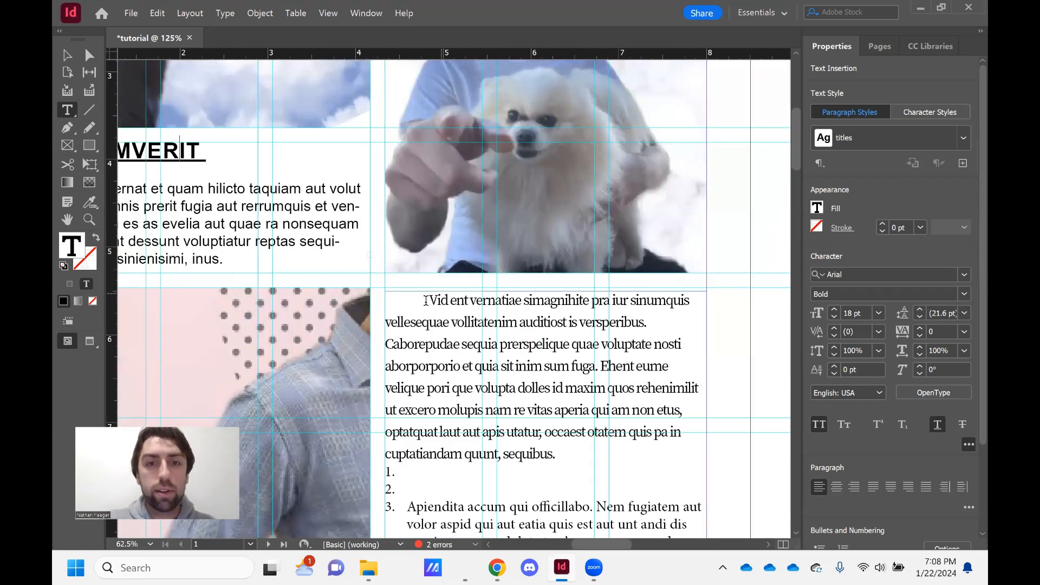
left_click_drag(426, 300, 521, 300)
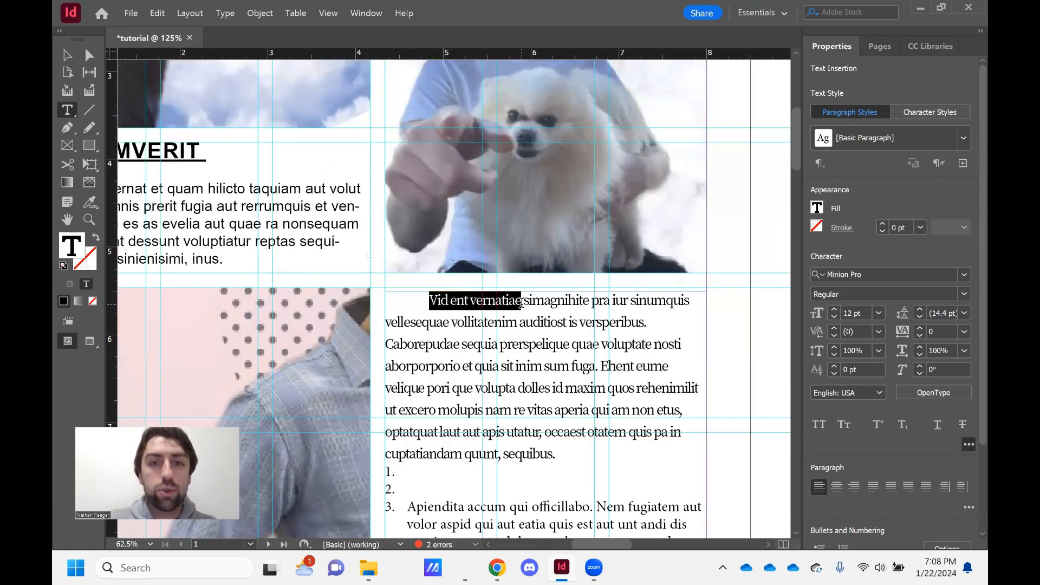
key("Return")
key("Return")
key("Up")
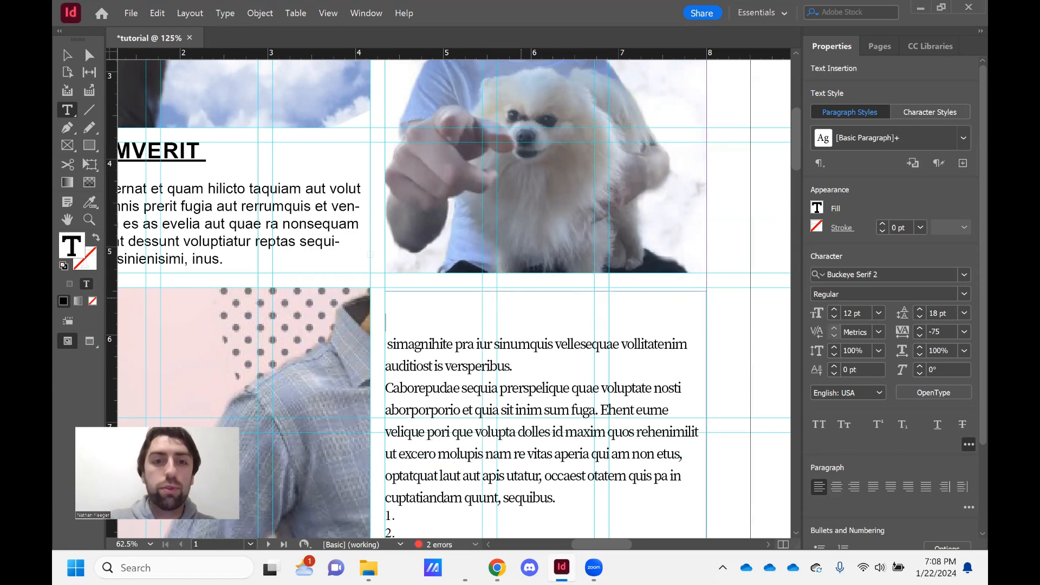
key("BackSpace")
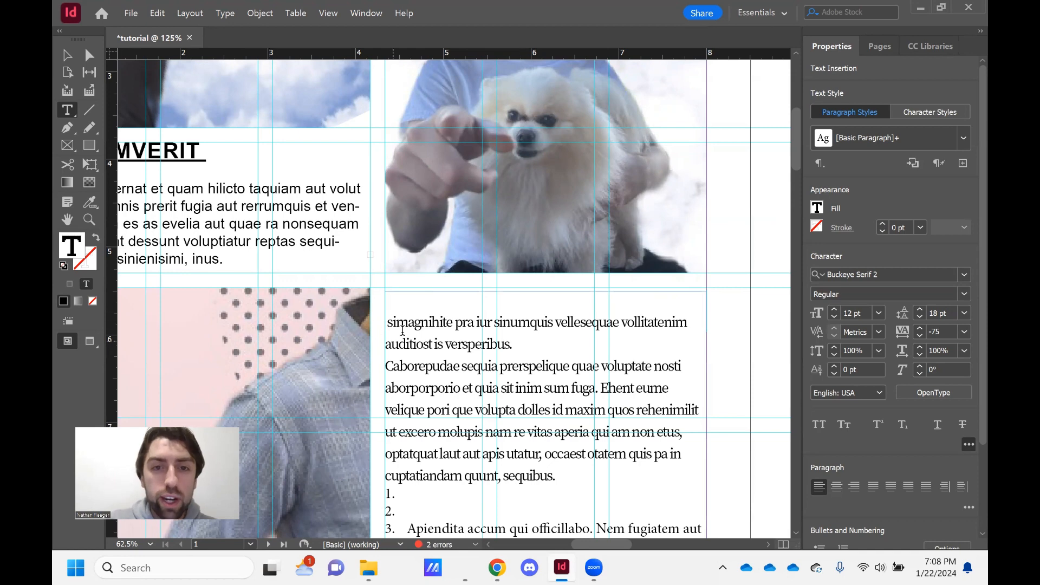
Separate "simagnihite" from the paragraph below the dog photo as its own line, followed by an empty line
left_click(456, 323)
key("Return")
key("Return")
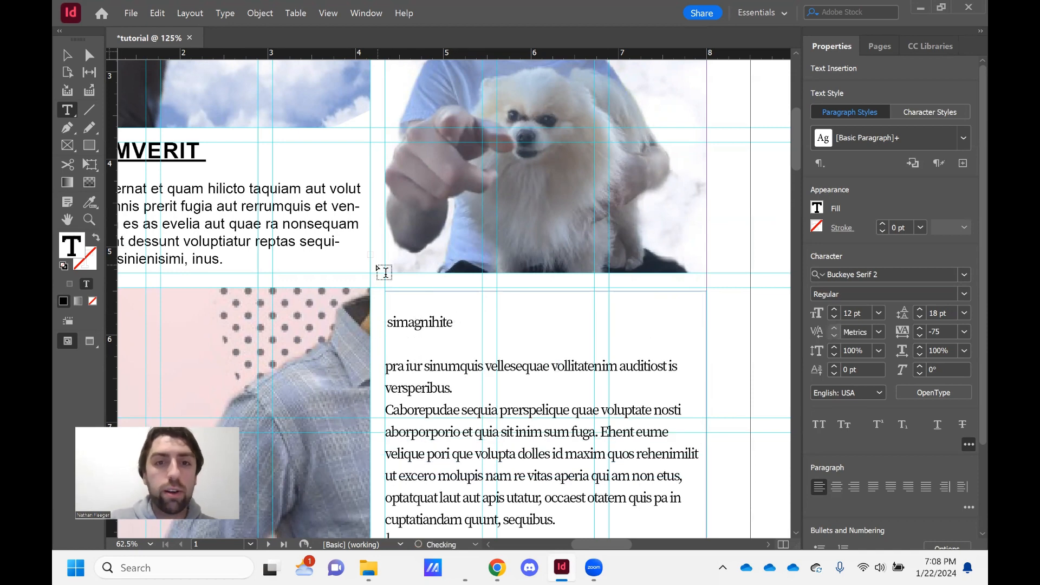
Apply the "titles" paragraph style to the "simagnihite" line and compare it with the other heading
left_click_drag(460, 323, 382, 324)
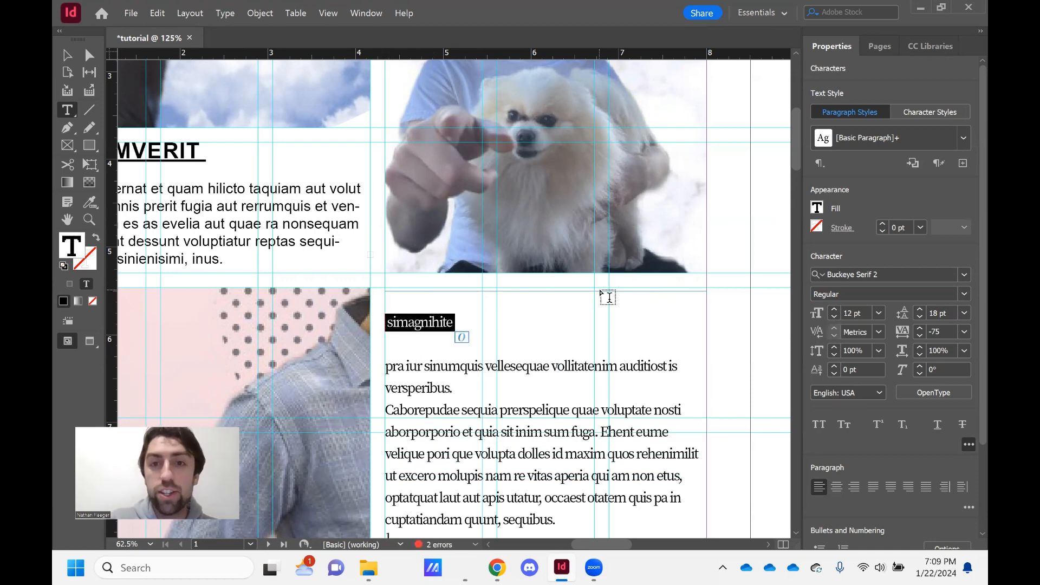
left_click(963, 140)
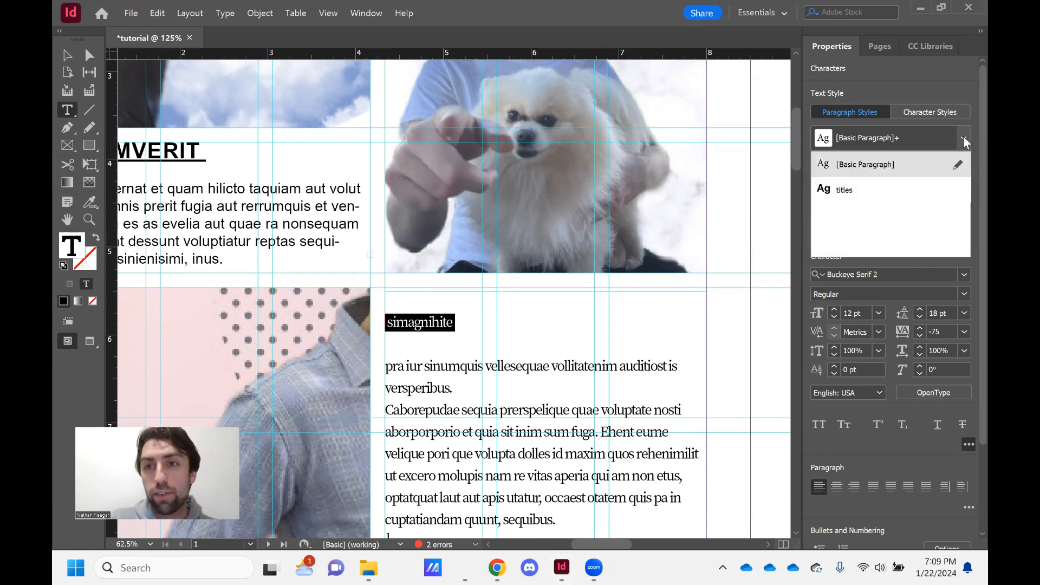
left_click(861, 197)
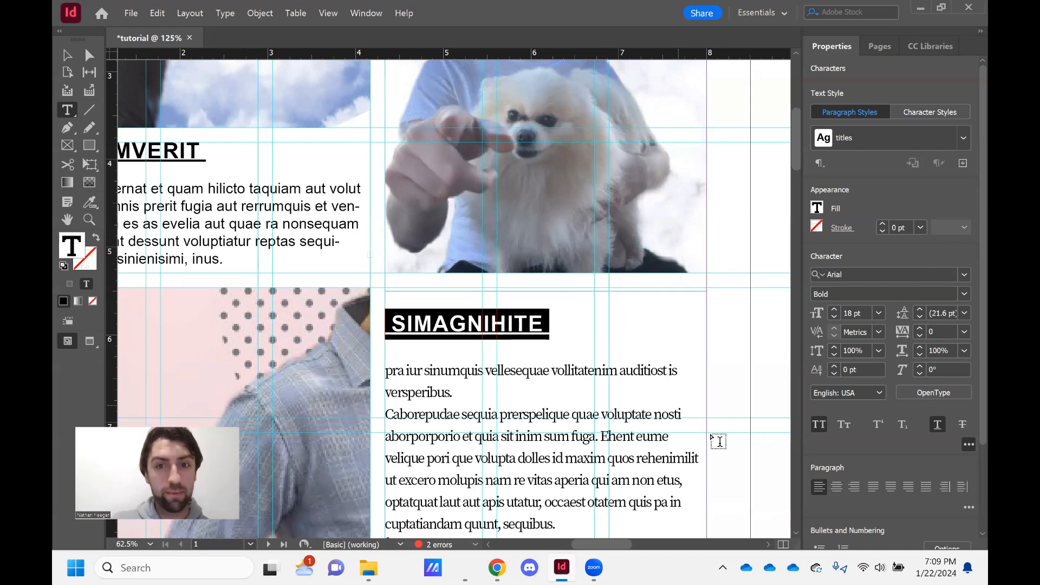
left_click(578, 311)
left_click(474, 371)
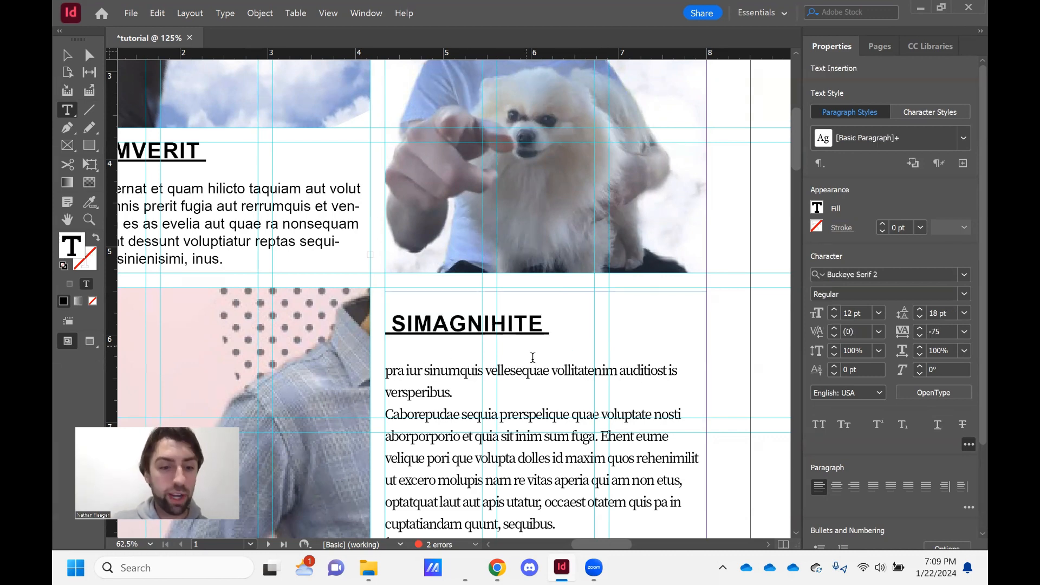
scroll(584, 338, "left", 3)
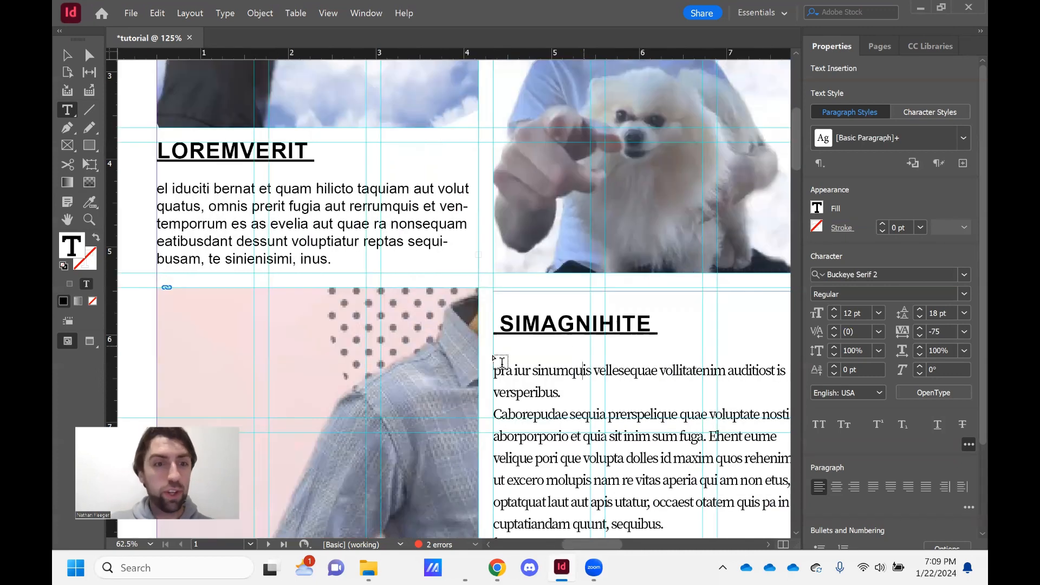
Format the paragraph below the LOREMVERIT heading as 11 pt Arial Narrow with 11 pt leading
left_click(163, 152)
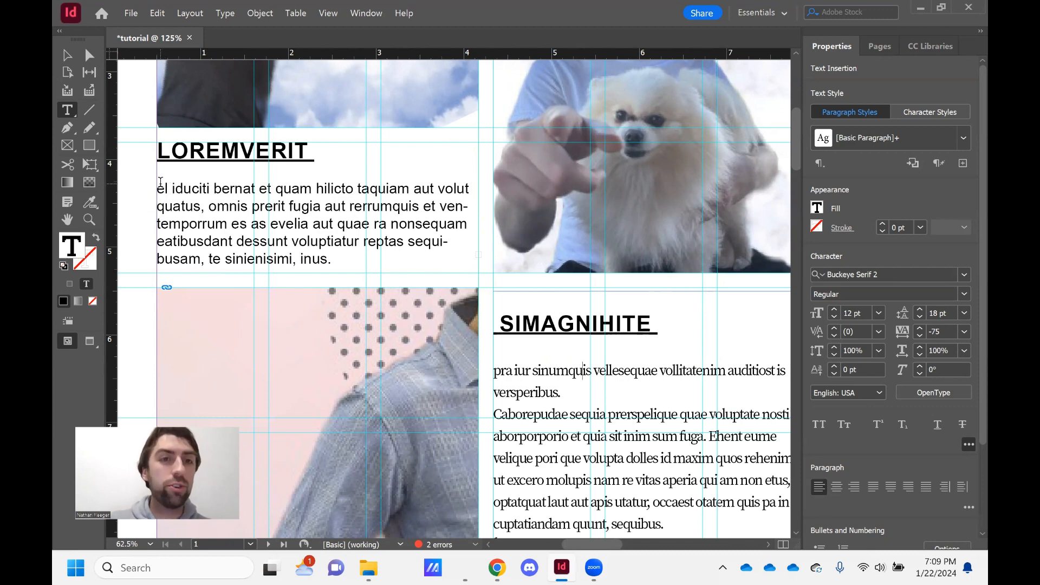
left_click_drag(158, 188, 333, 260)
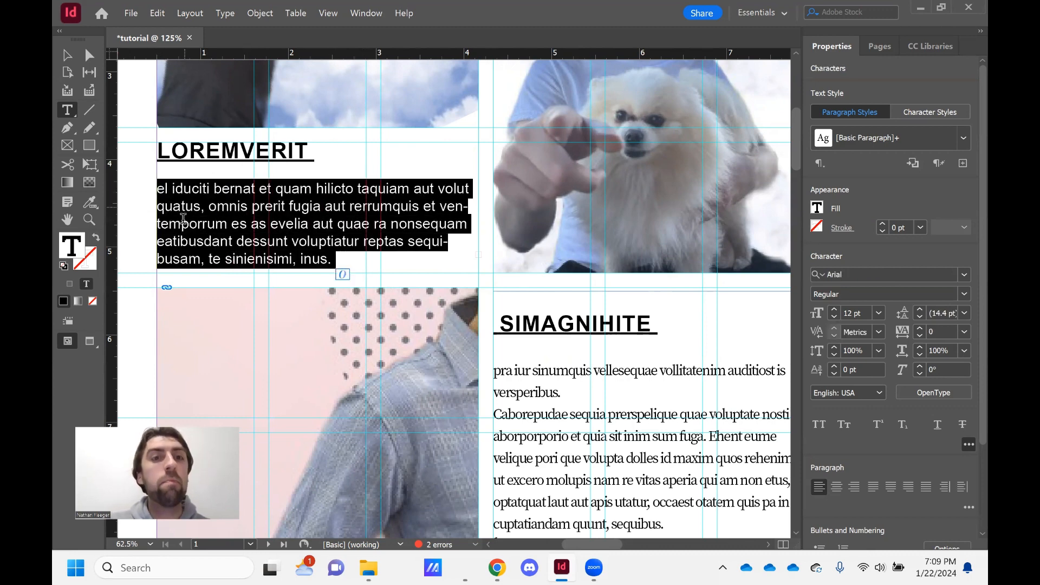
left_click(878, 312)
left_click(862, 161)
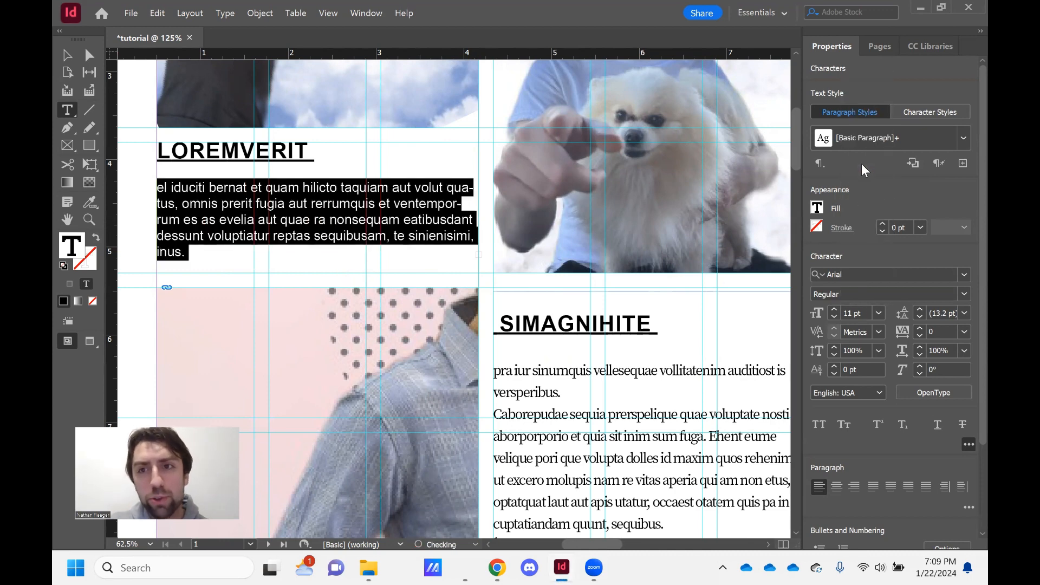
left_click(964, 291)
left_click(878, 338)
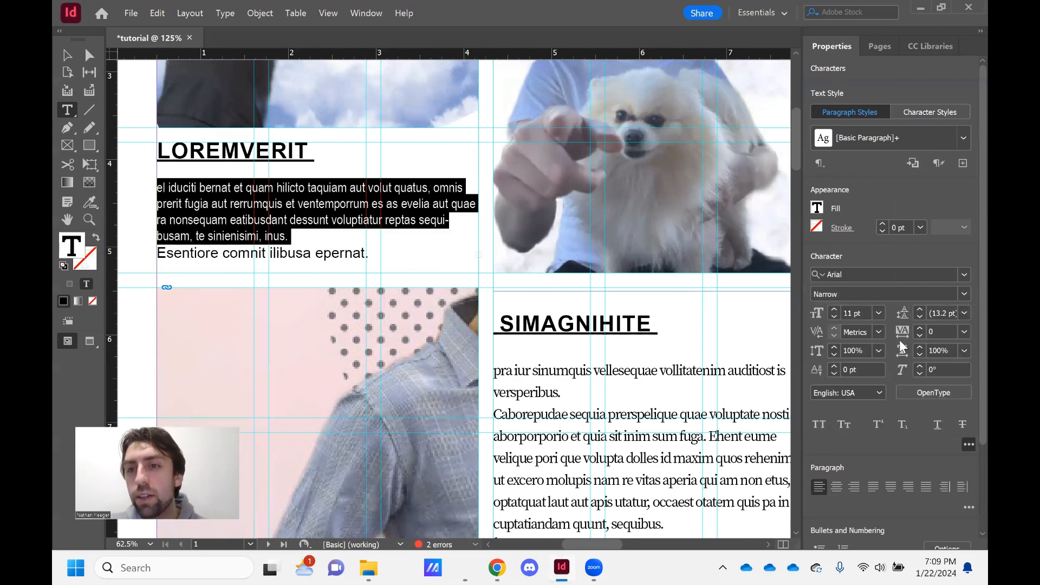
left_click(963, 314)
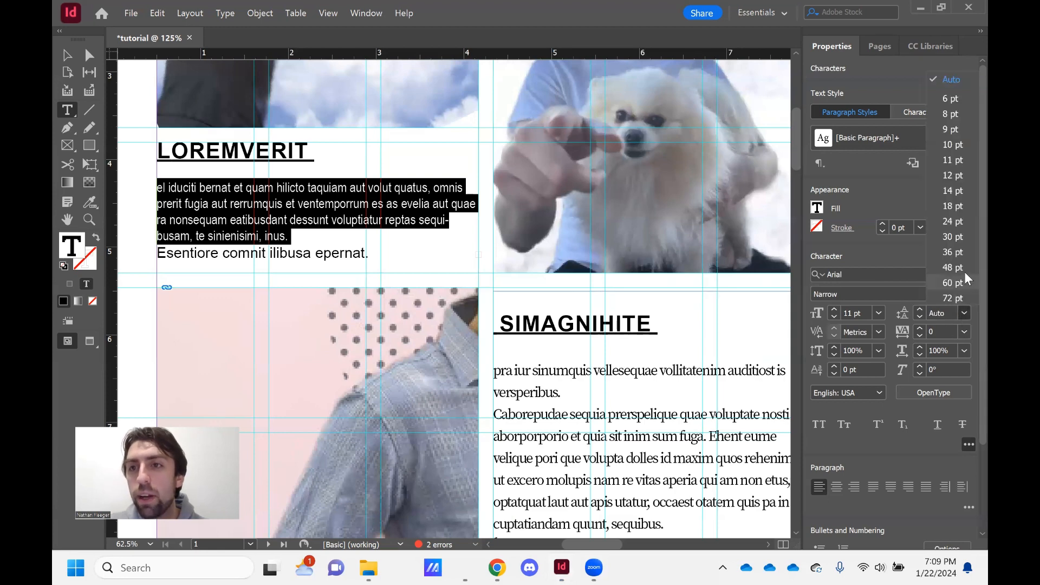
left_click(958, 165)
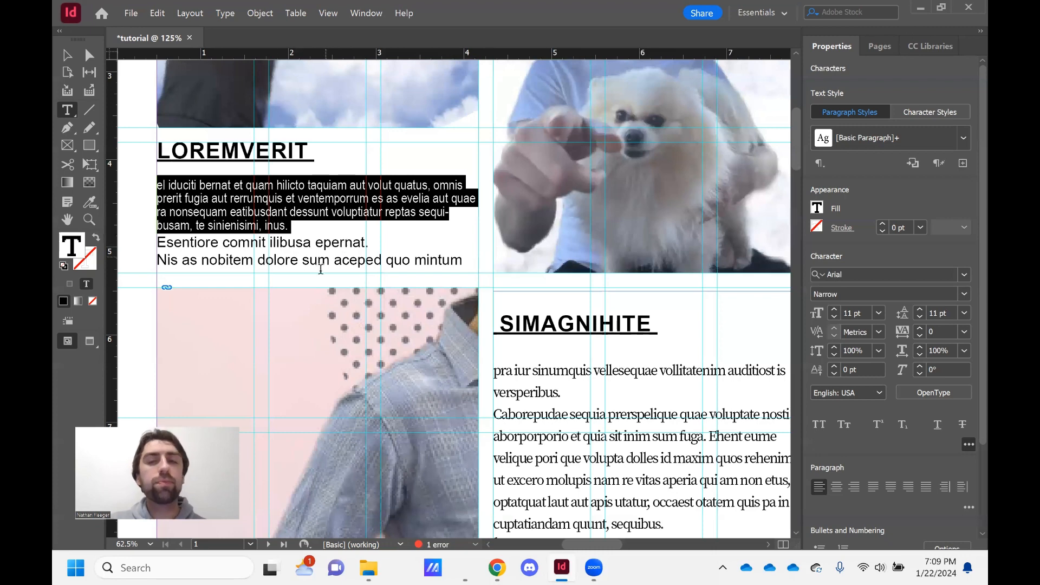
Create a paragraph style named "body" from the formatted paragraph below the LOREMVERIT heading
left_click(962, 163)
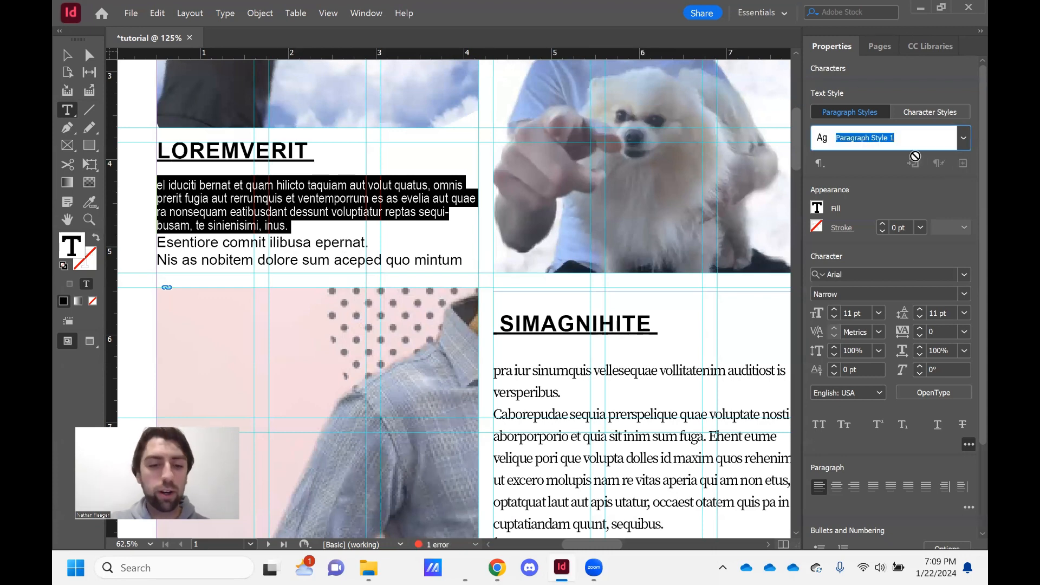
type("body")
key("Return")
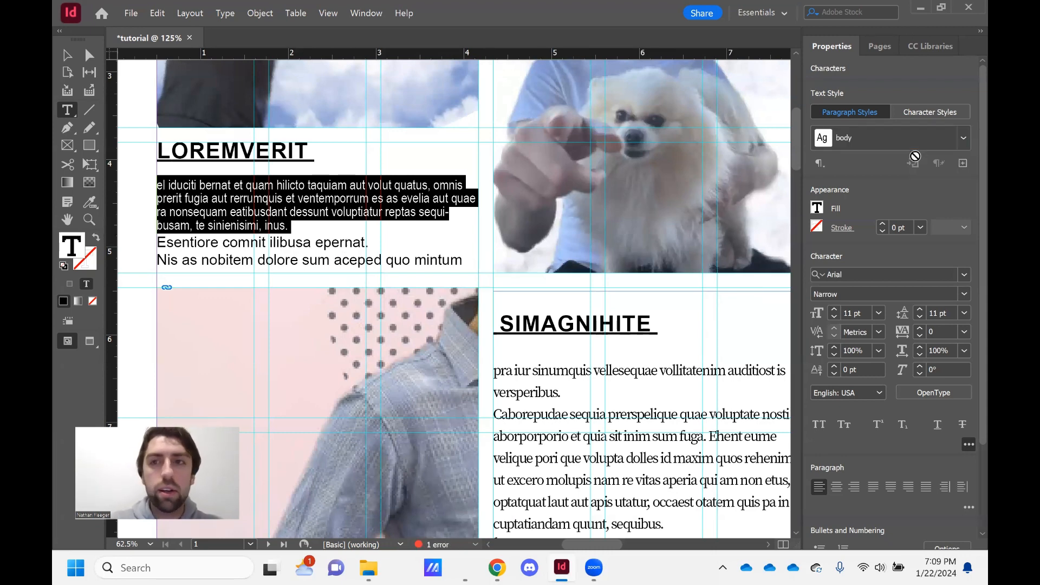
left_click(350, 227)
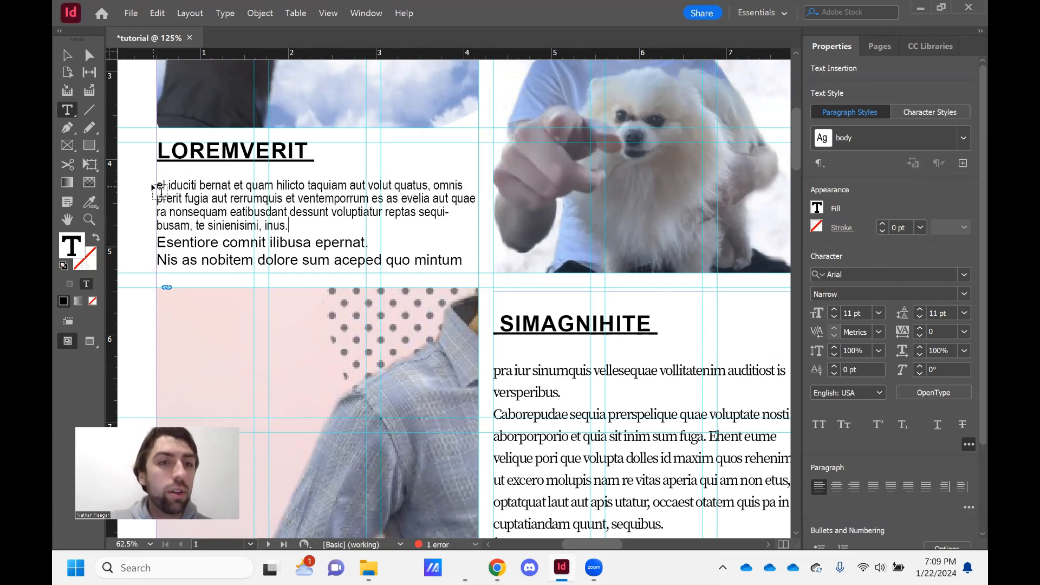
Try to apply the "body" paragraph style to all the text below the LOREMVERIT heading at once
left_click_drag(157, 184, 579, 282)
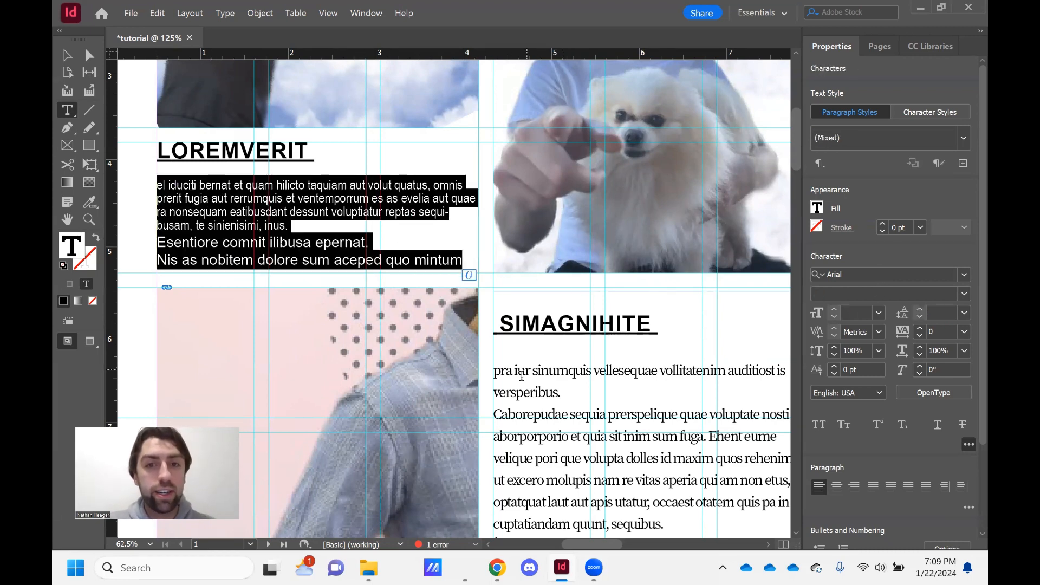
left_click(497, 370)
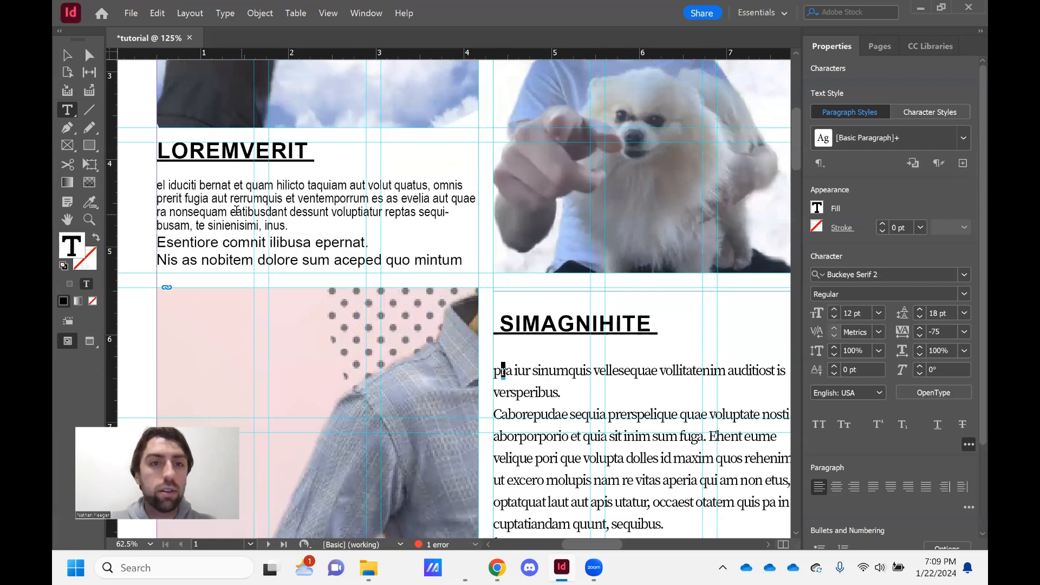
left_click_drag(158, 184, 463, 264)
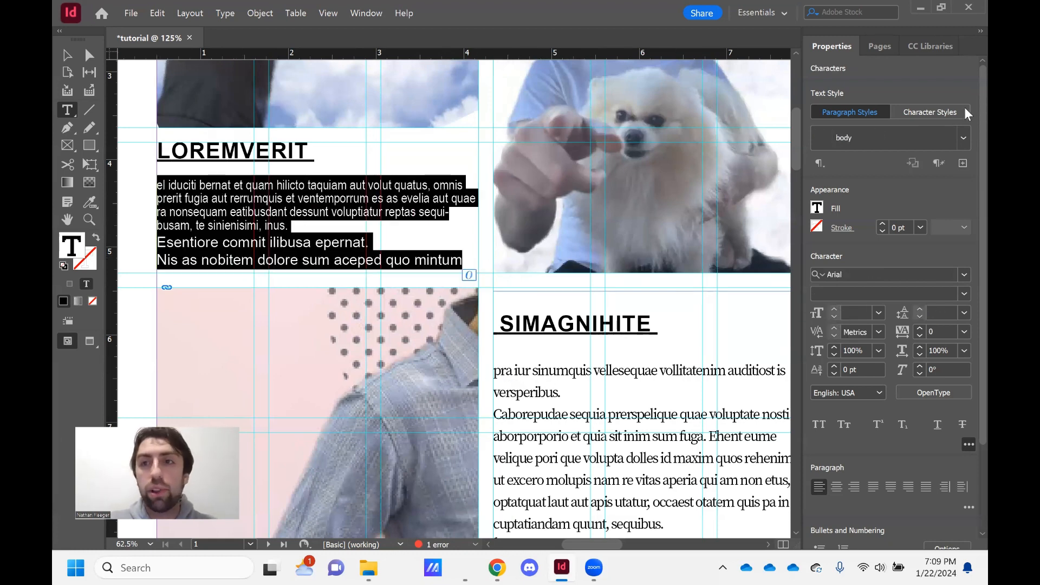
left_click(964, 137)
left_click(888, 215)
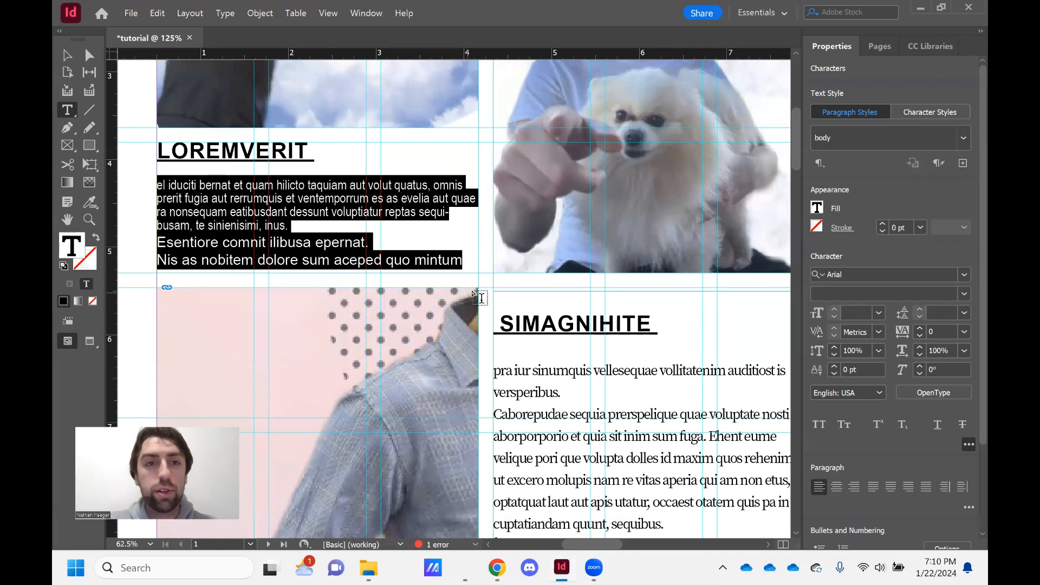
left_click(527, 373)
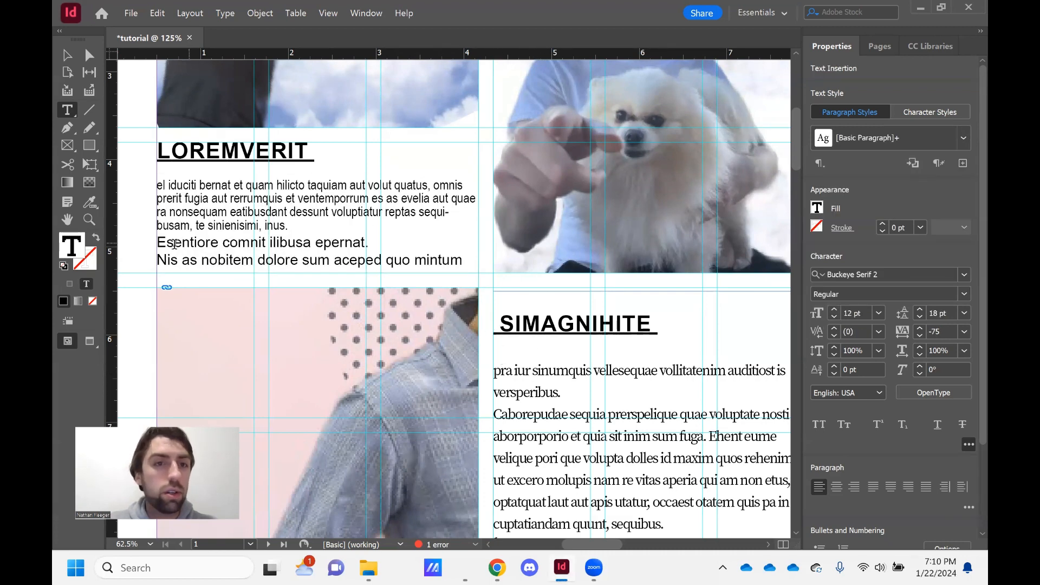
Apply the "body" paragraph style to the last two lines below LOREMVERIT, from "Esentiore" to "mintum"
left_click_drag(157, 242, 502, 261)
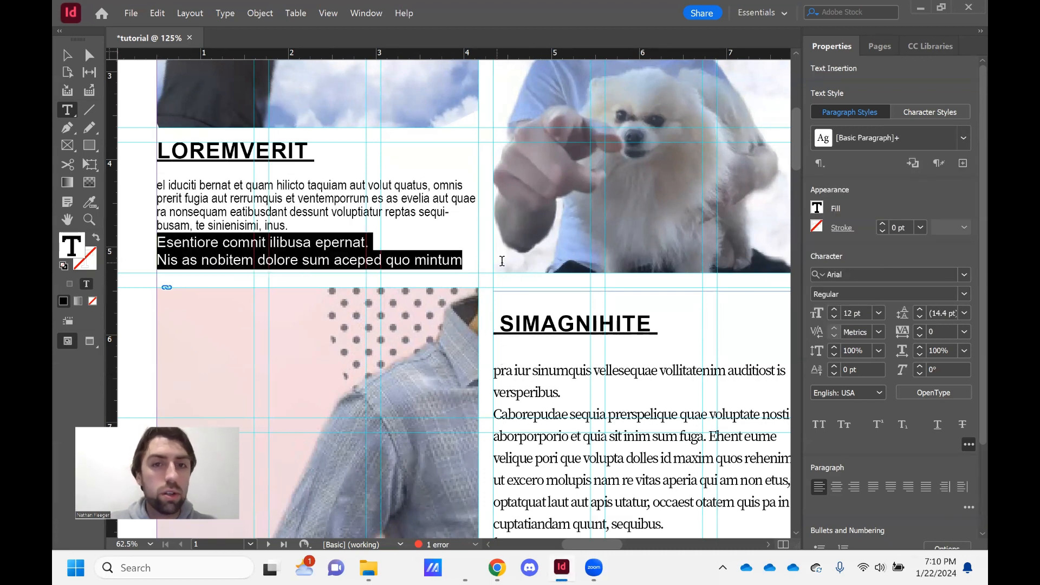
left_click(963, 138)
left_click(854, 224)
left_click(409, 252)
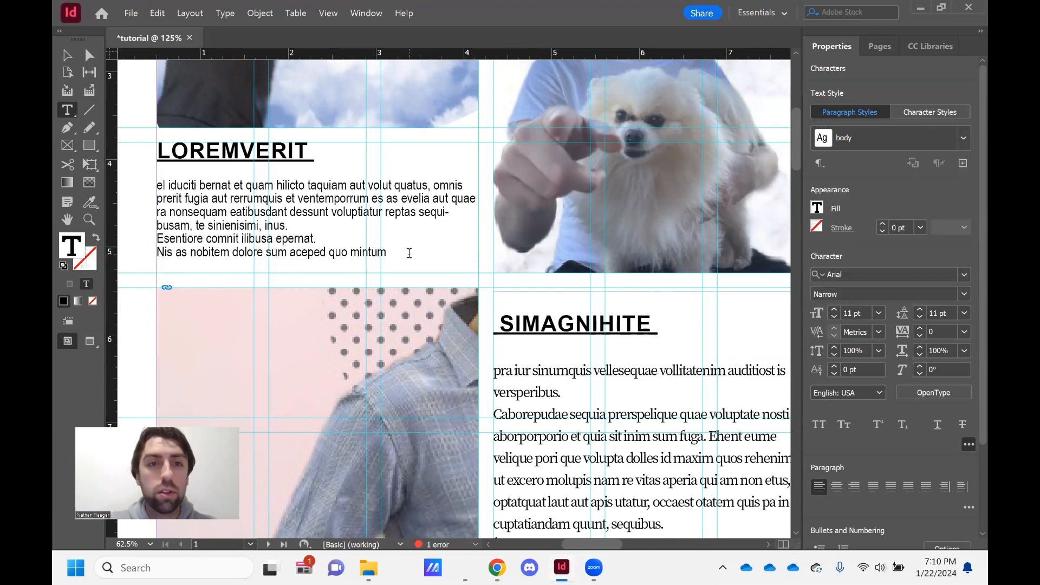
Apply the "body" paragraph style to all the text below the SIMAGNIHITE heading, including the numbered list
scroll(403, 238, "down", 3)
left_click_drag(495, 292, 770, 448)
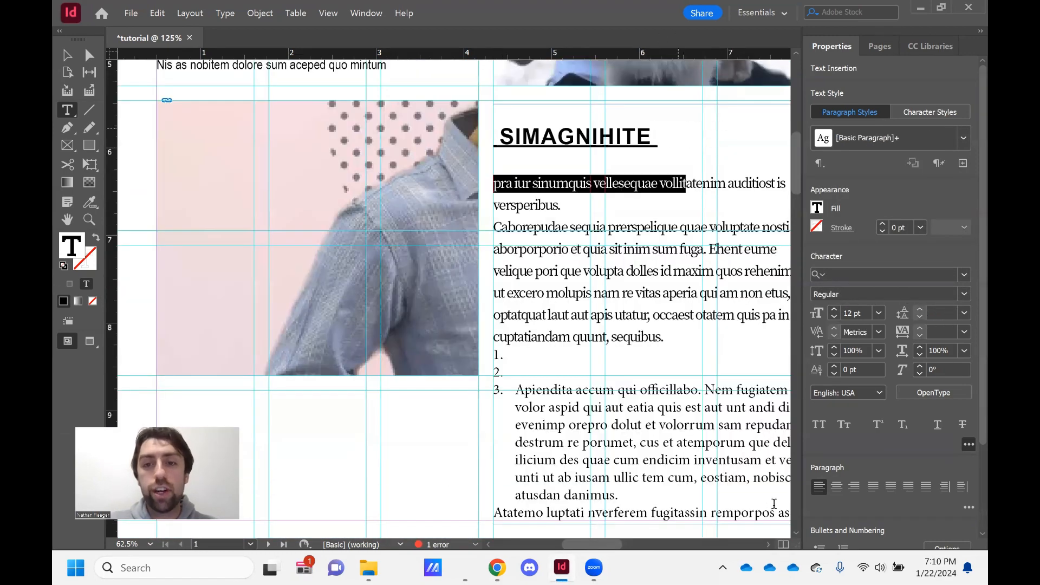
left_click_drag(774, 503, 637, 512)
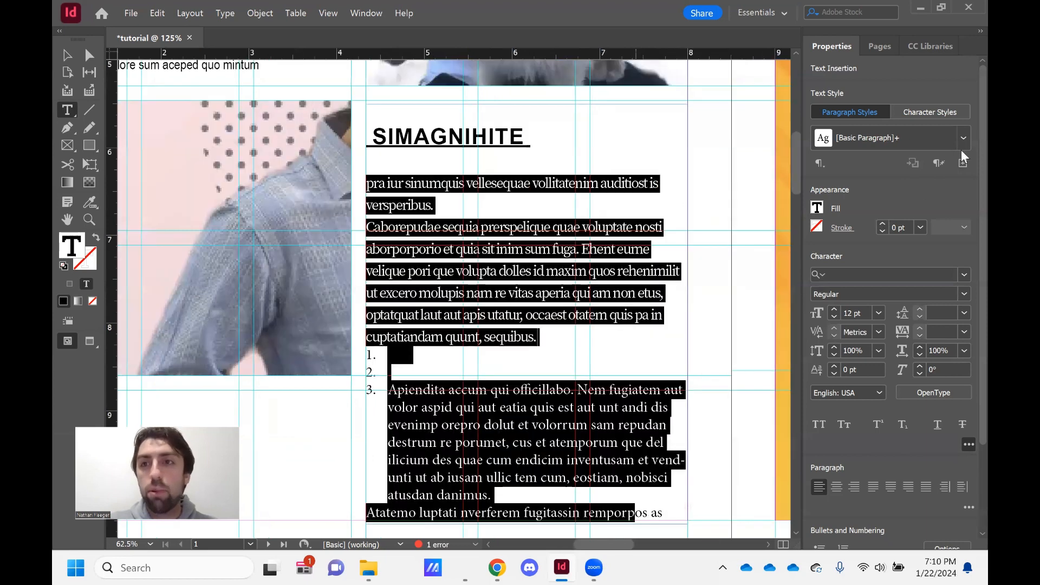
left_click(962, 139)
left_click(862, 216)
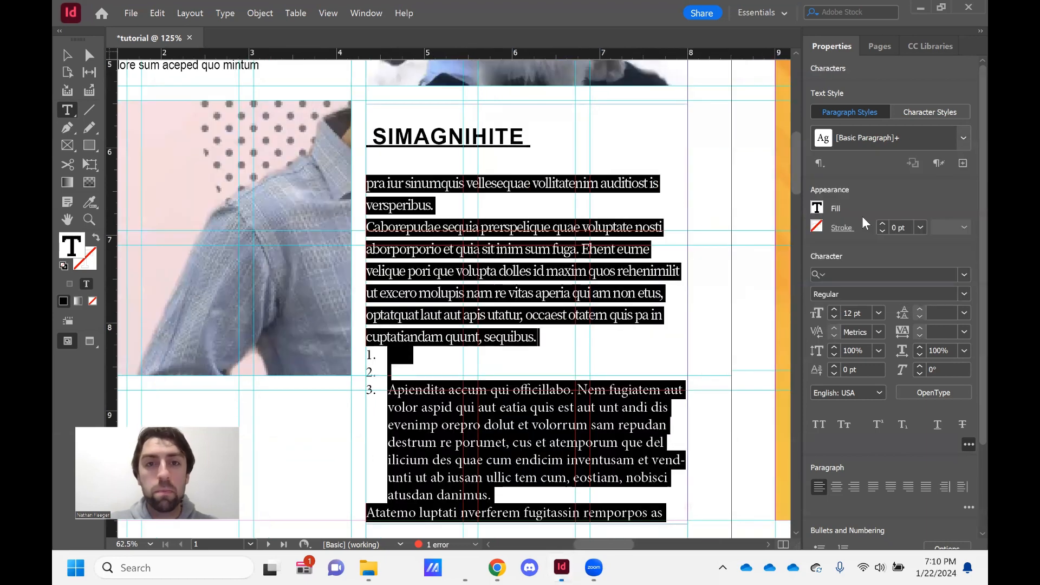
left_click(591, 280)
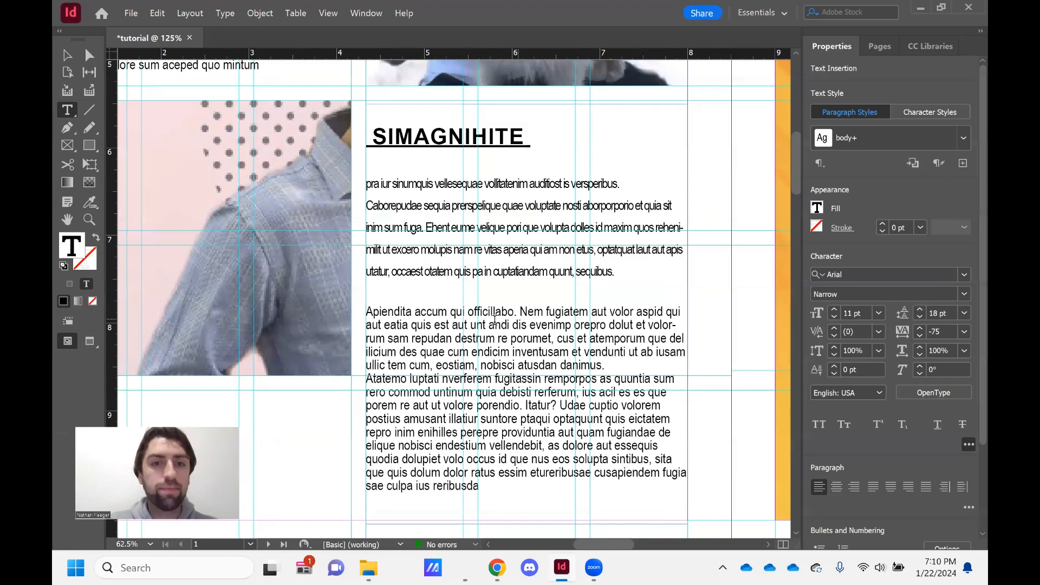
Compare the style and character settings of the text under SIMAGNIHITE with those of the text under LOREMVERIT
left_click(608, 268)
scroll(552, 264, "up", 1)
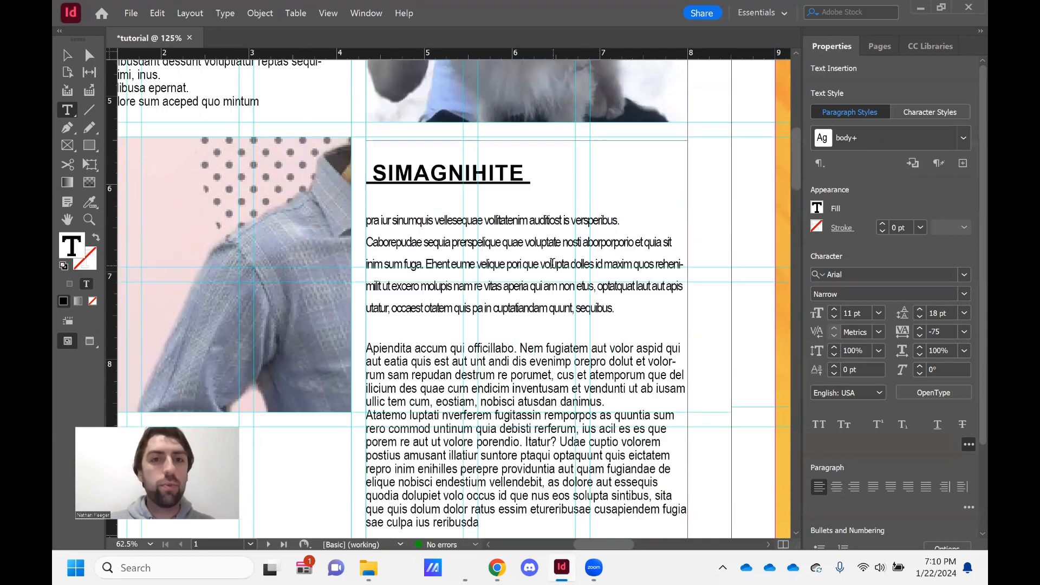
scroll(553, 264, "up", 4)
scroll(553, 264, "up", 3)
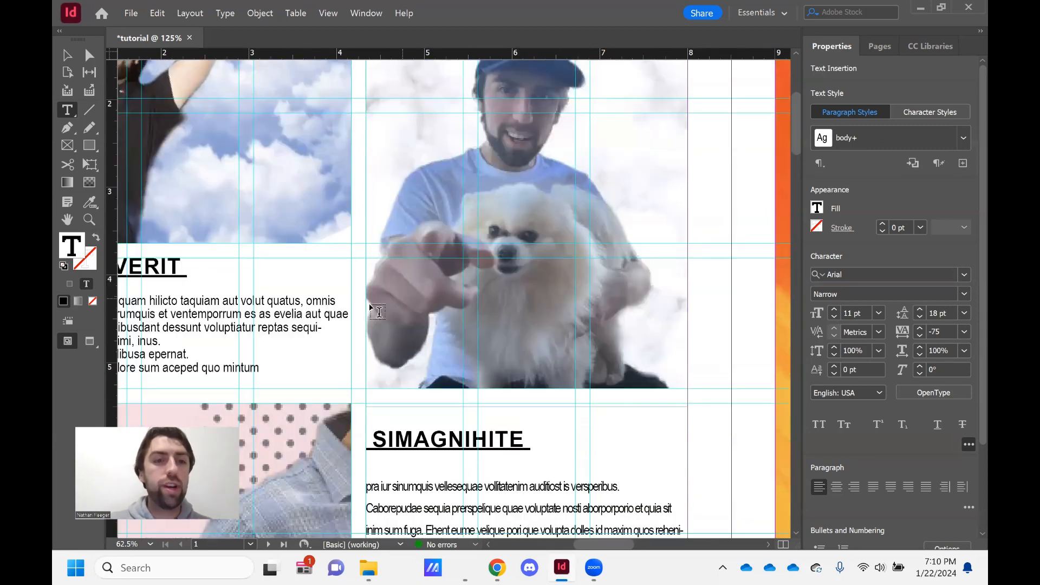
left_click(295, 368)
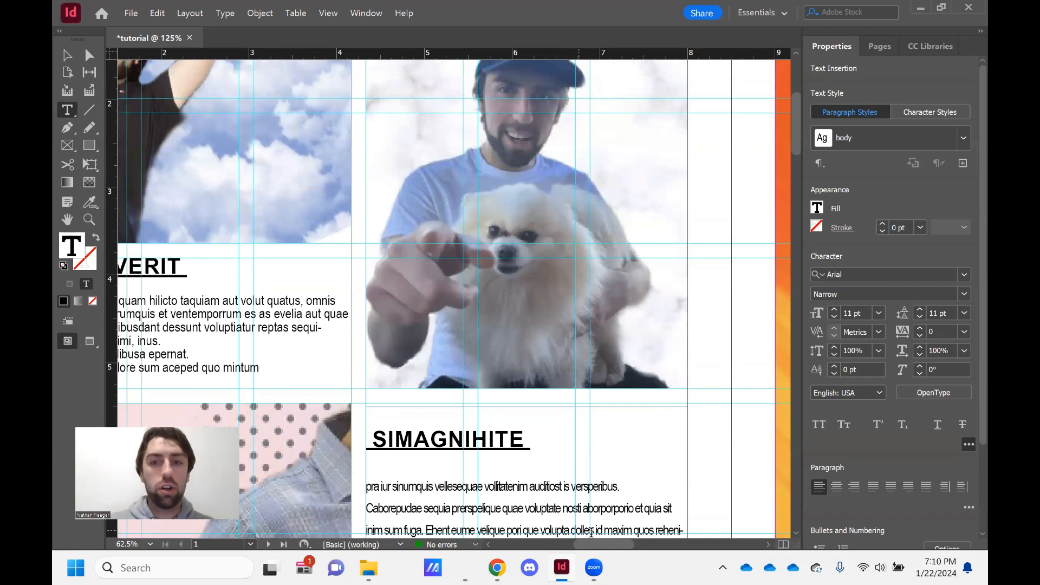
scroll(573, 542, "left", 1)
scroll(573, 536, "left", 4)
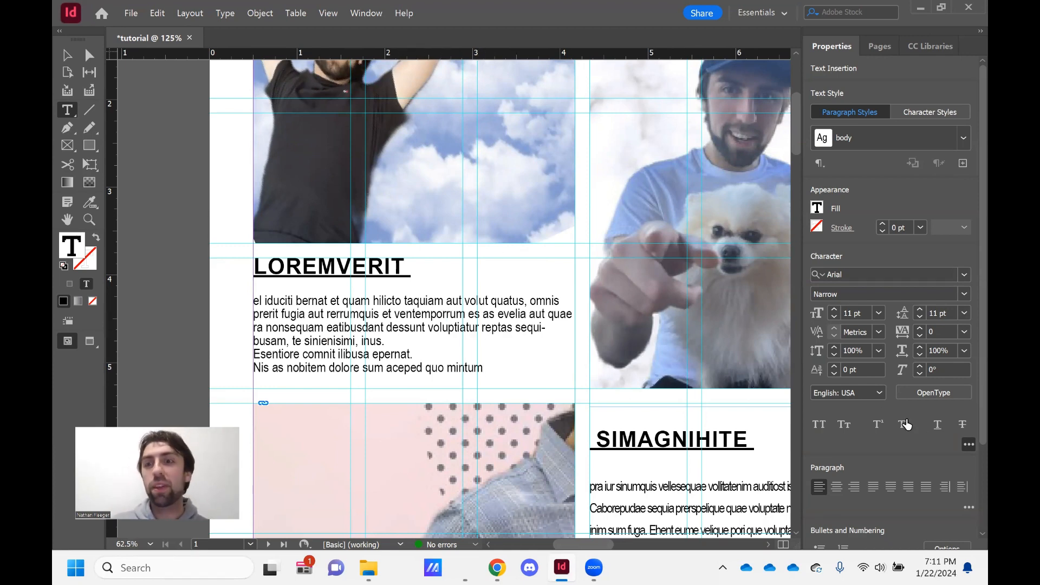
Format the word "ventemporrum" below LOREMVERIT as Arial Narrow Bold Italic with a 1° skew, all caps and an underline
left_click(917, 112)
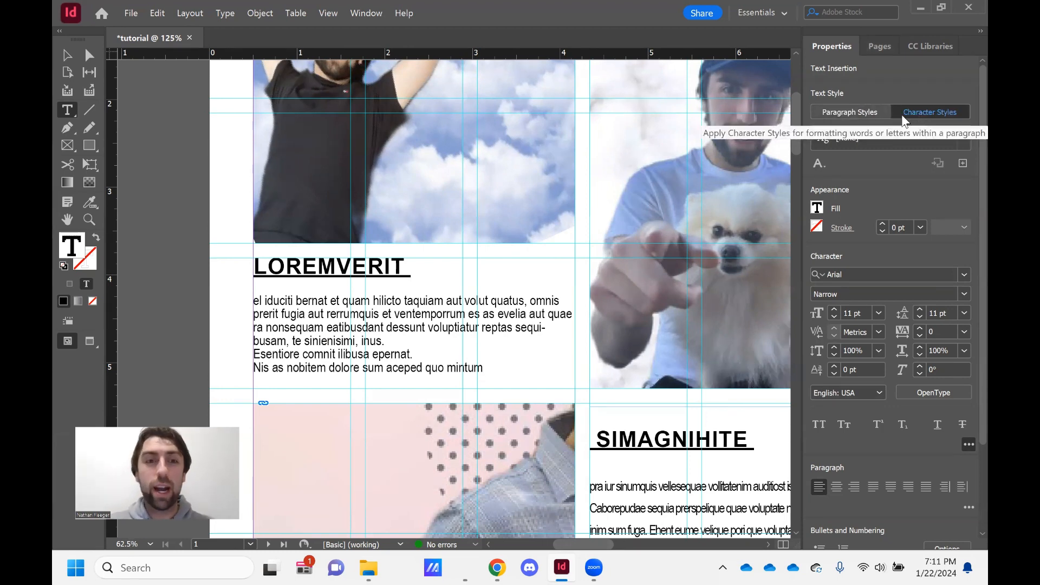
left_click(394, 314)
left_click_drag(394, 314, 464, 313)
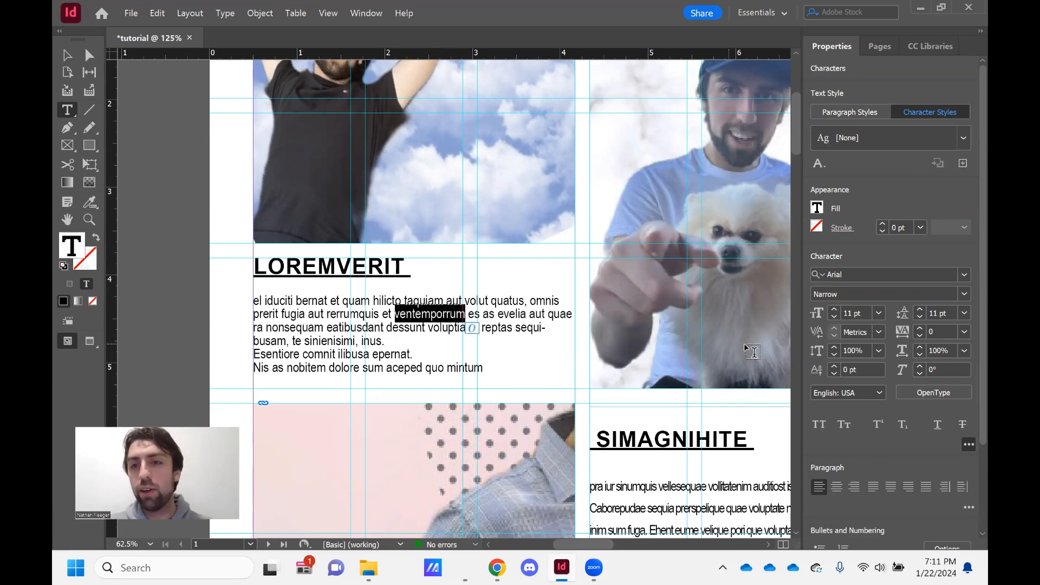
left_click(917, 365)
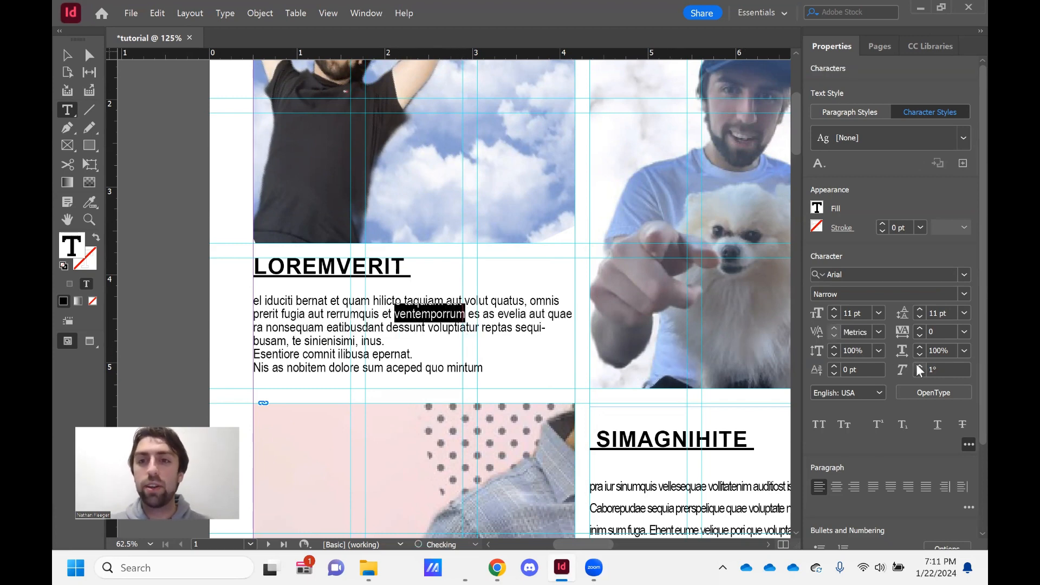
left_click(960, 290)
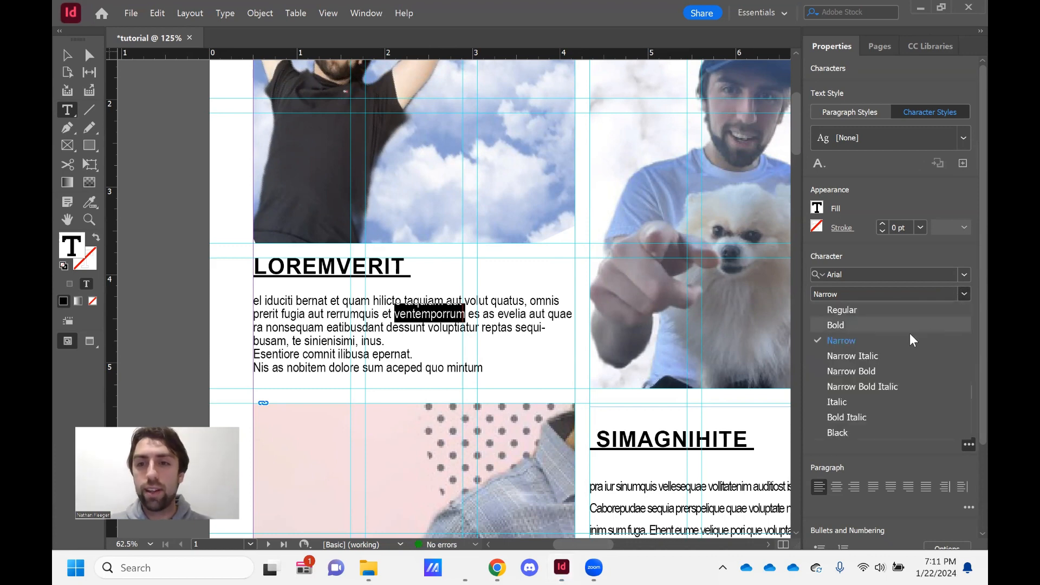
left_click(890, 352)
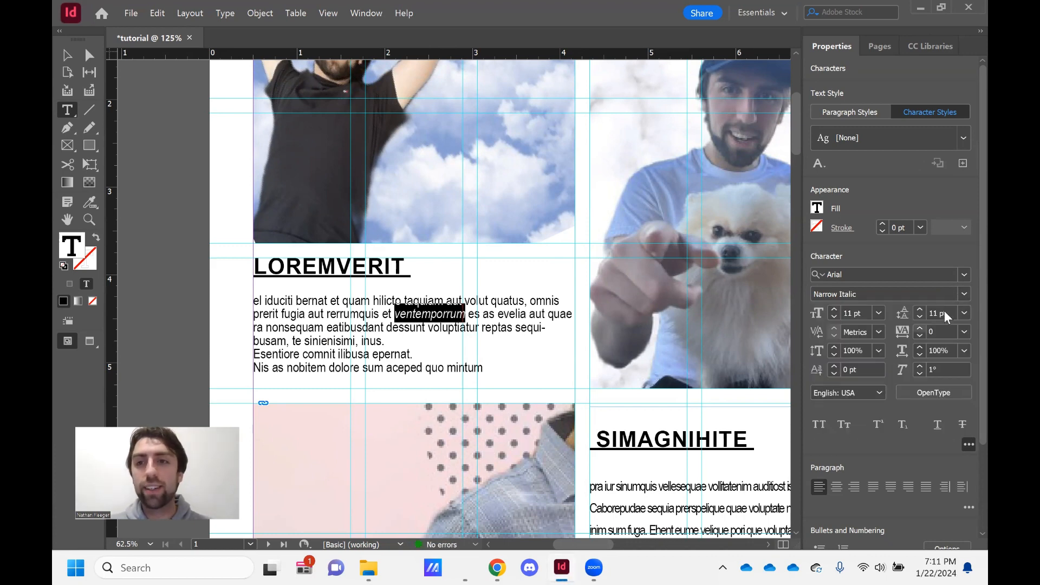
left_click(962, 293)
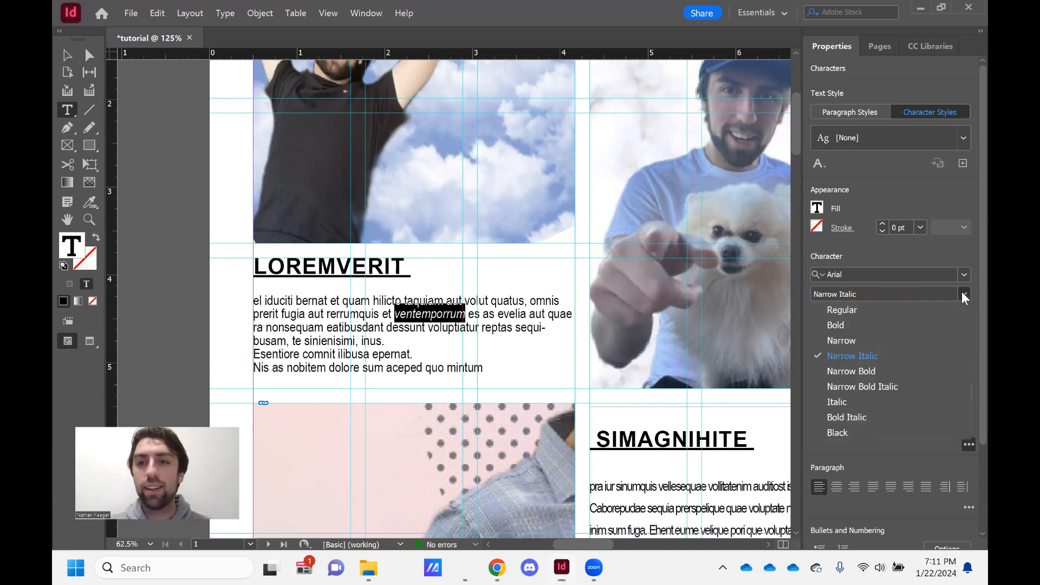
left_click(896, 385)
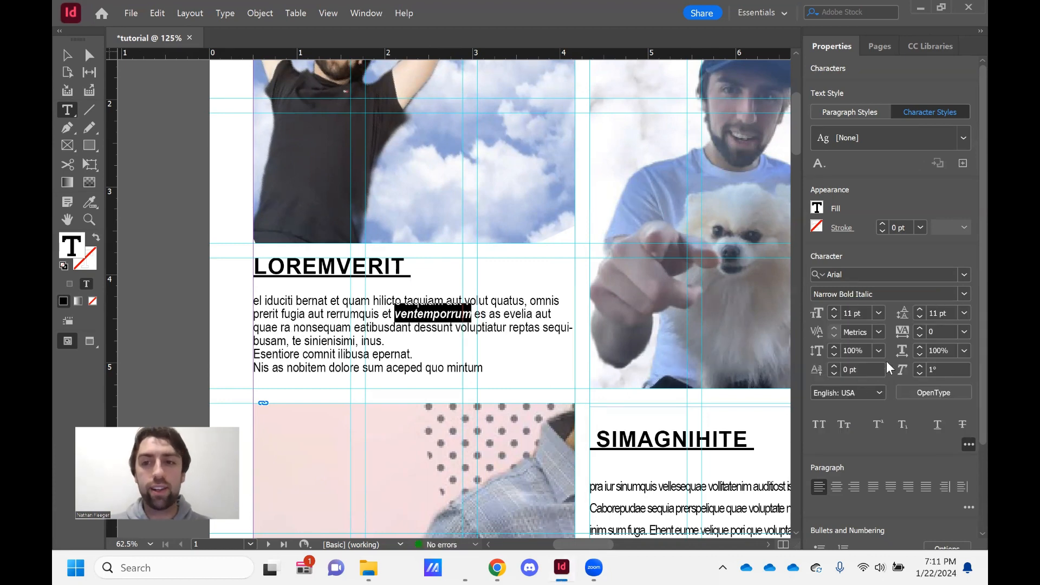
left_click(820, 425)
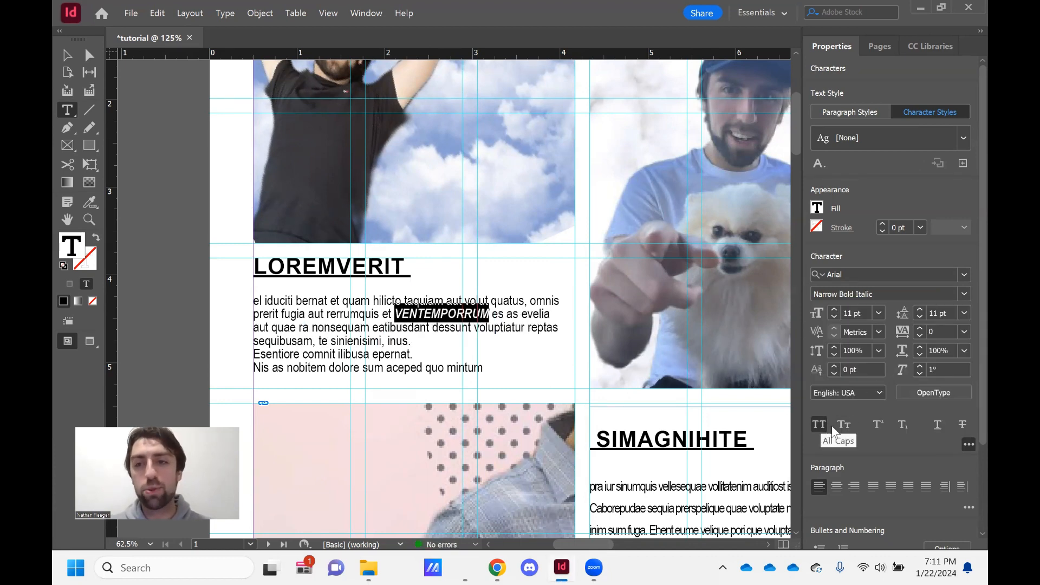
left_click(937, 426)
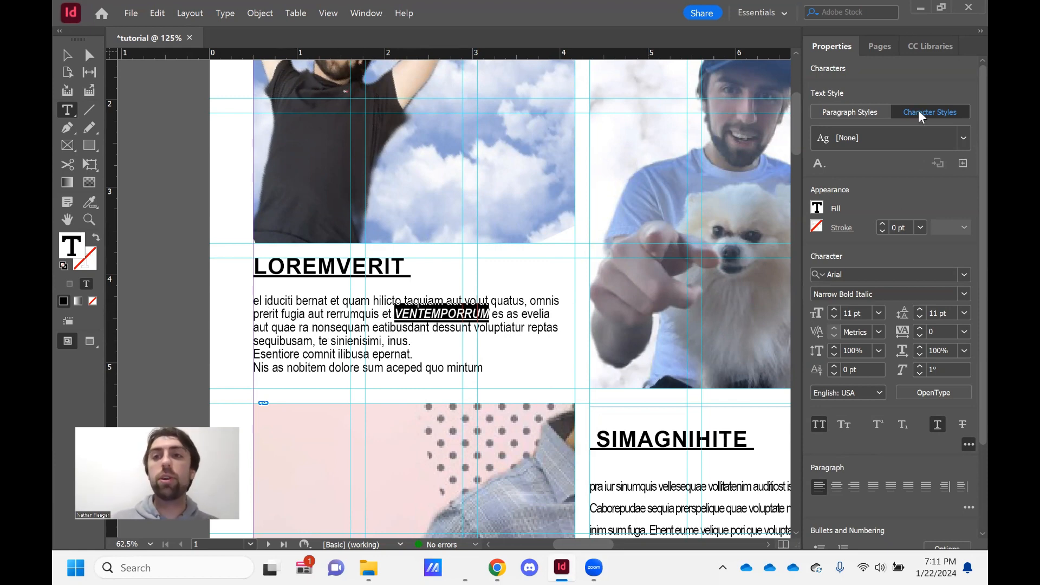
Create a character style named "names" from the formatting of VENTEMPORRUM and check the style on that word against the plain text
left_click(962, 164)
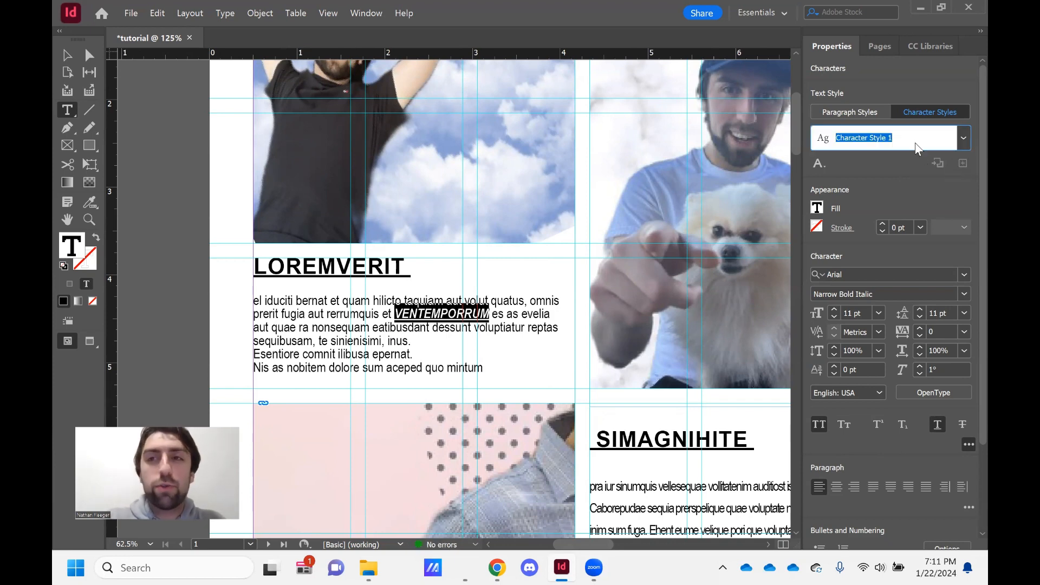
type("name")
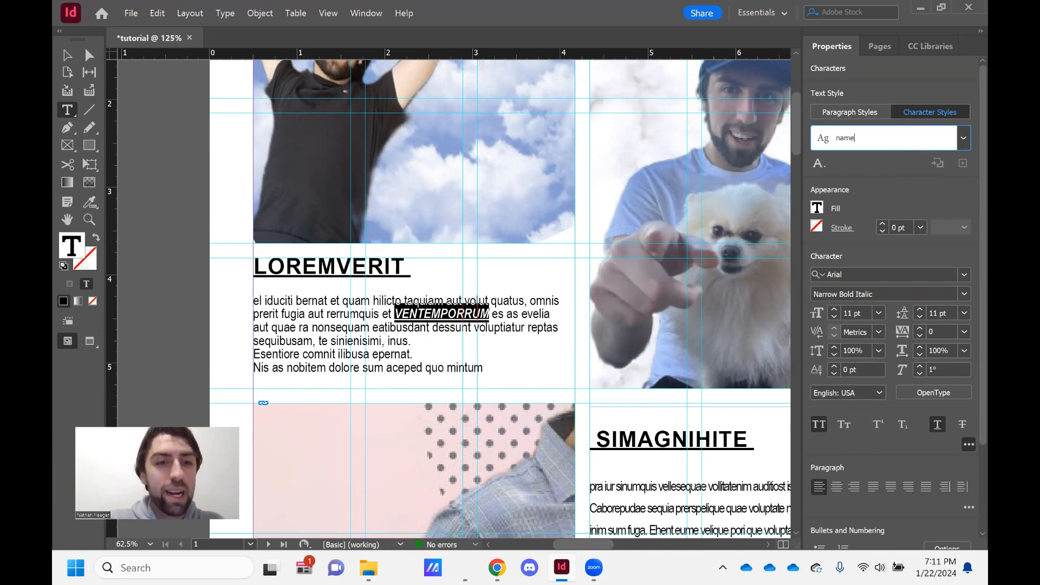
type("s")
key("Return")
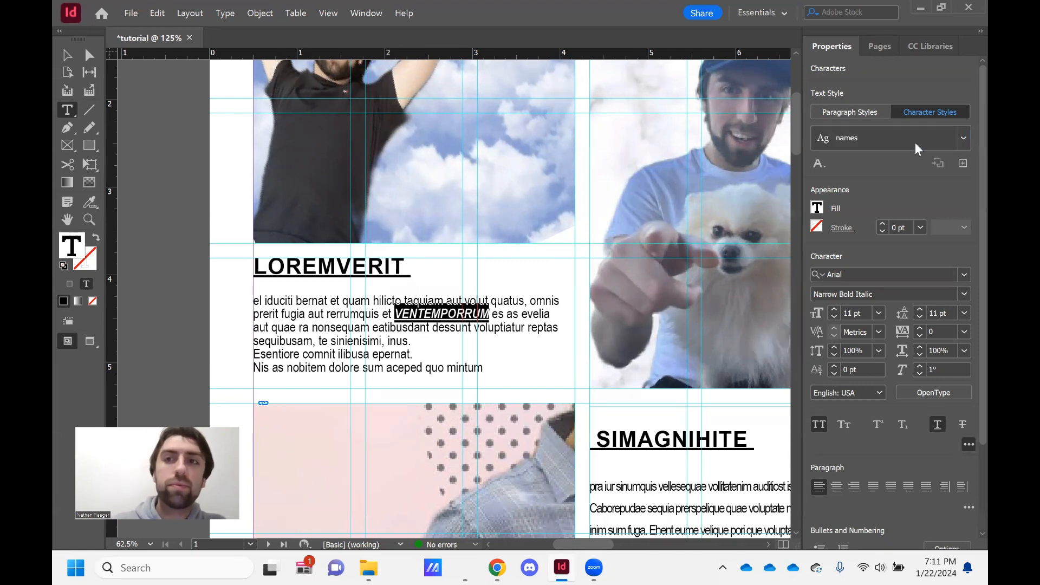
left_click(387, 325)
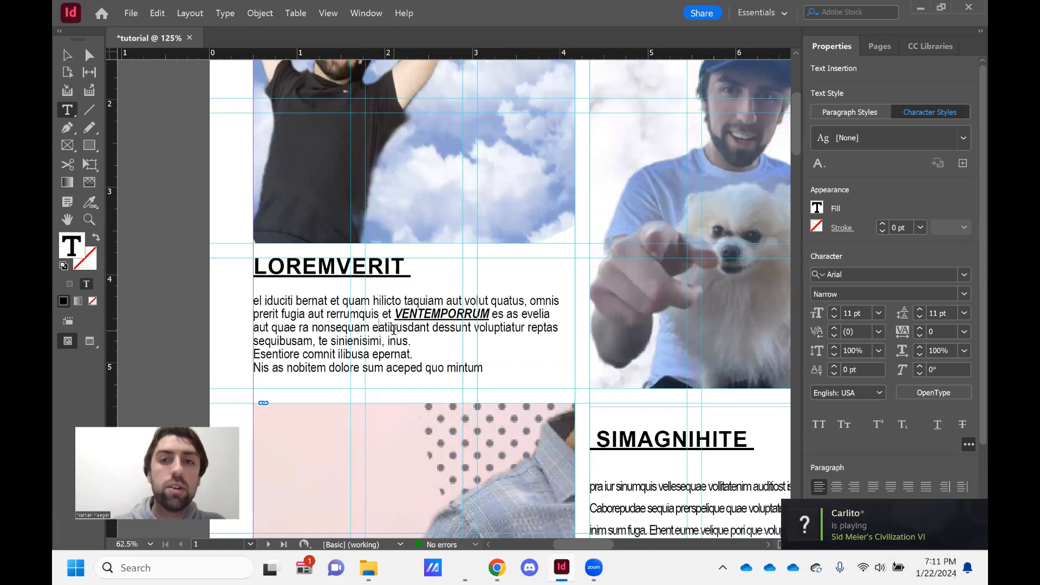
left_click(411, 313)
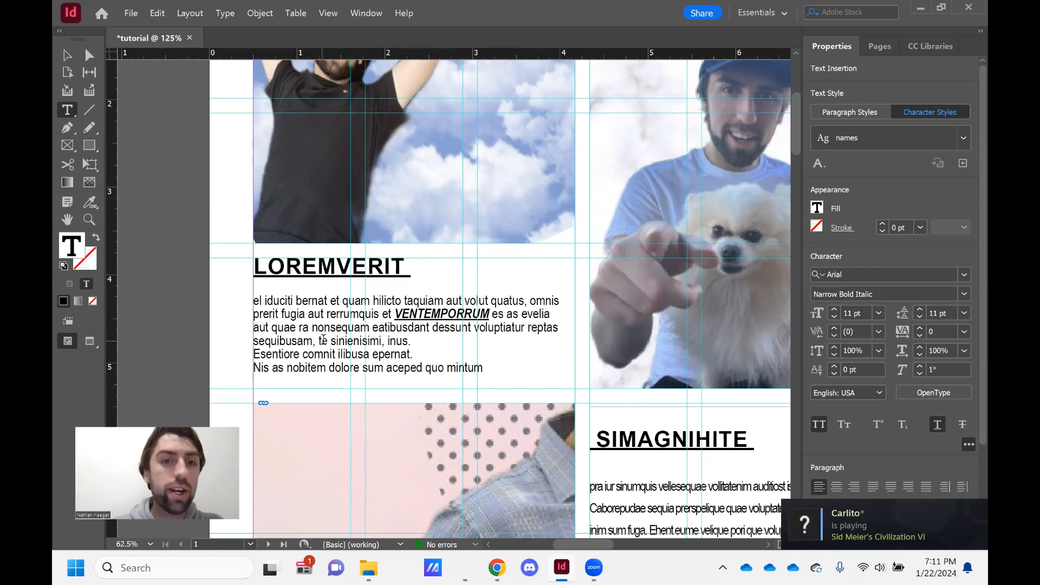
Apply the "names" character style to the phrase "te sinienisimi, inus." below LOREMVERIT
left_click_drag(321, 341, 411, 340)
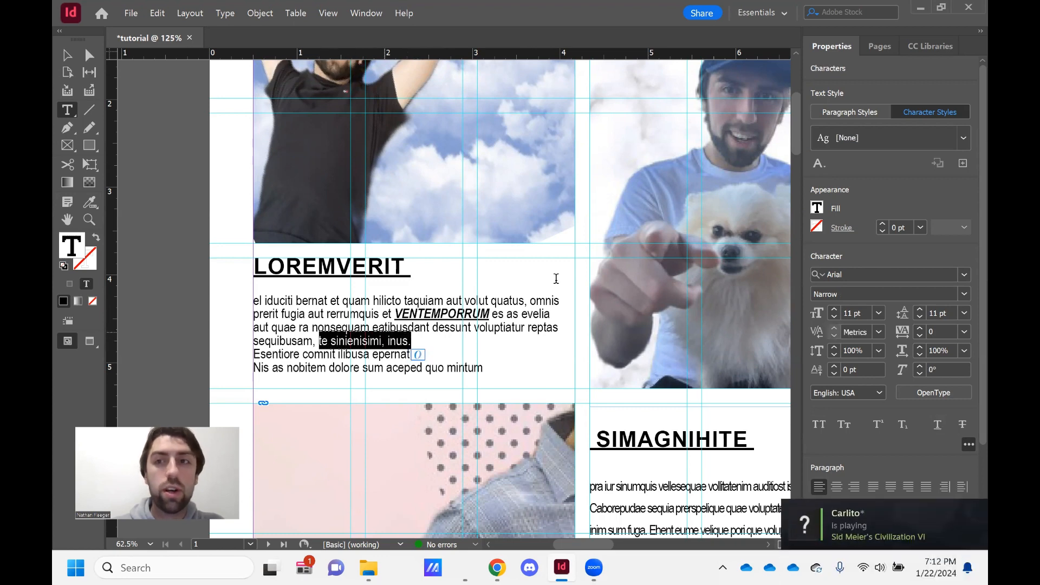
left_click(963, 140)
left_click(901, 190)
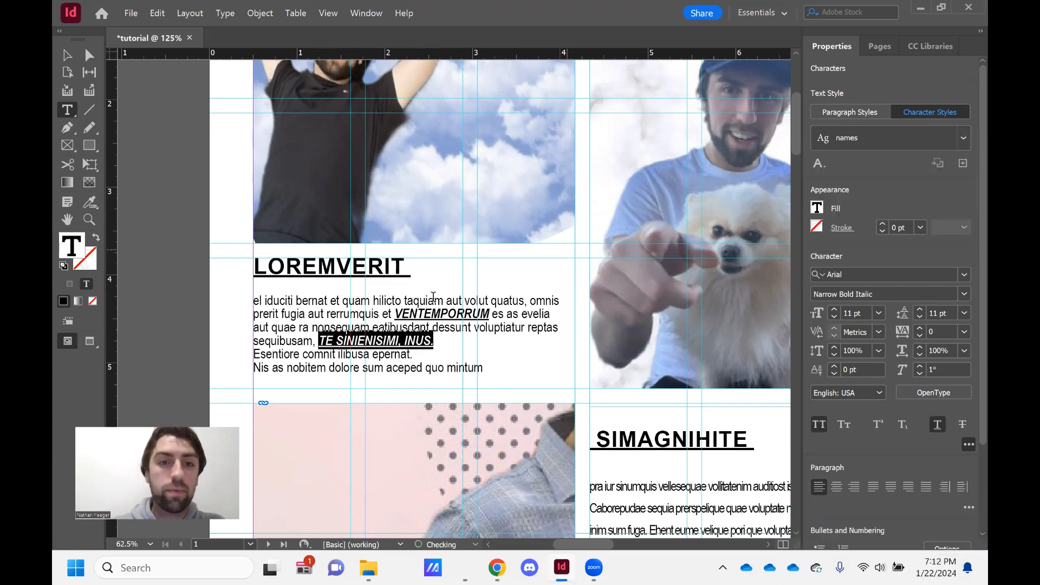
left_click(366, 320)
Apply the "names" character style to part of the first line below SIMAGNIHITE, from the "a" of "pra" through "iur sinumquis vell"
scroll(650, 337, "down", 2)
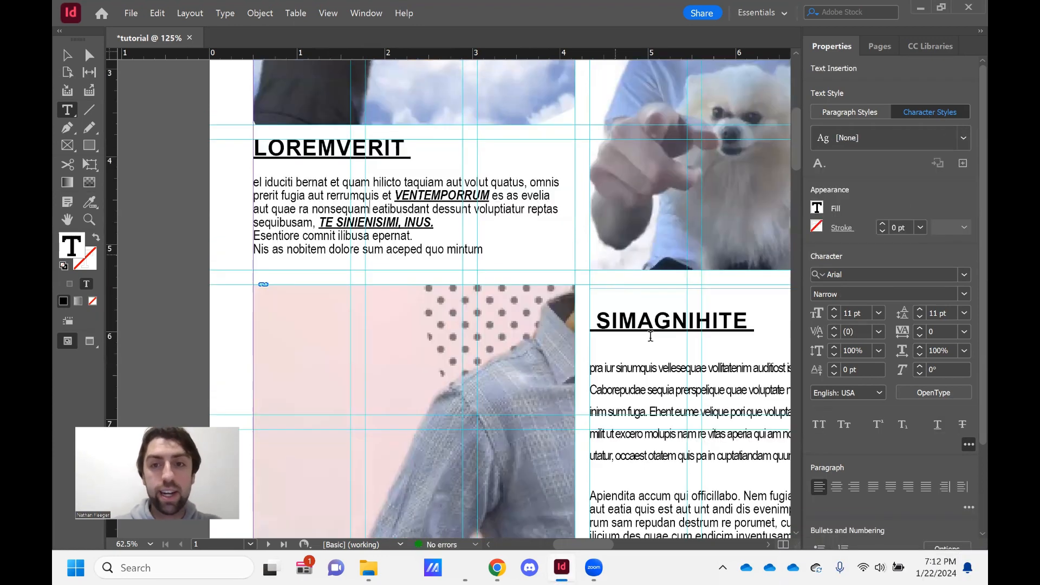
left_click(661, 387)
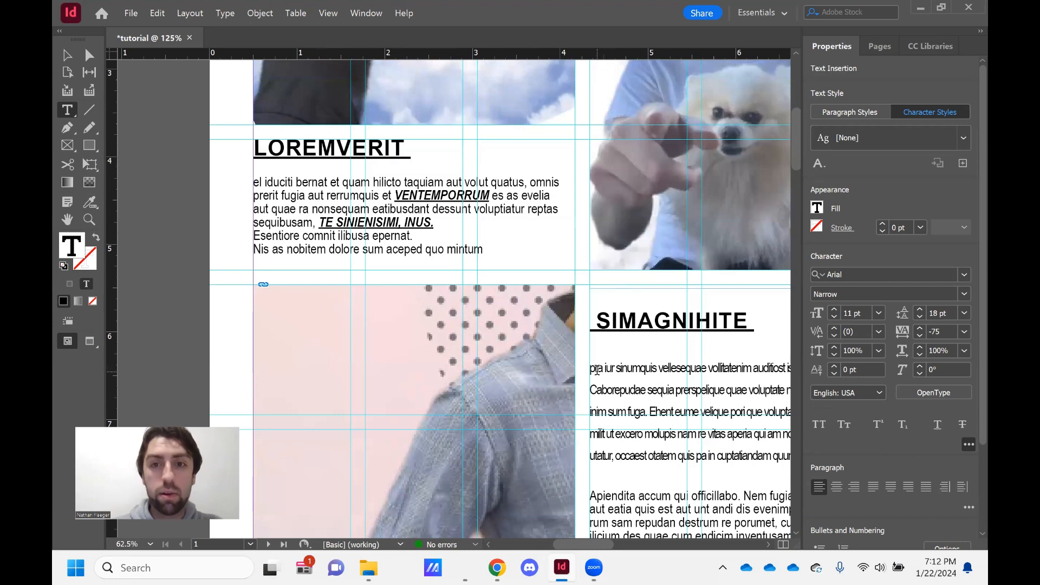
left_click_drag(596, 370, 670, 370)
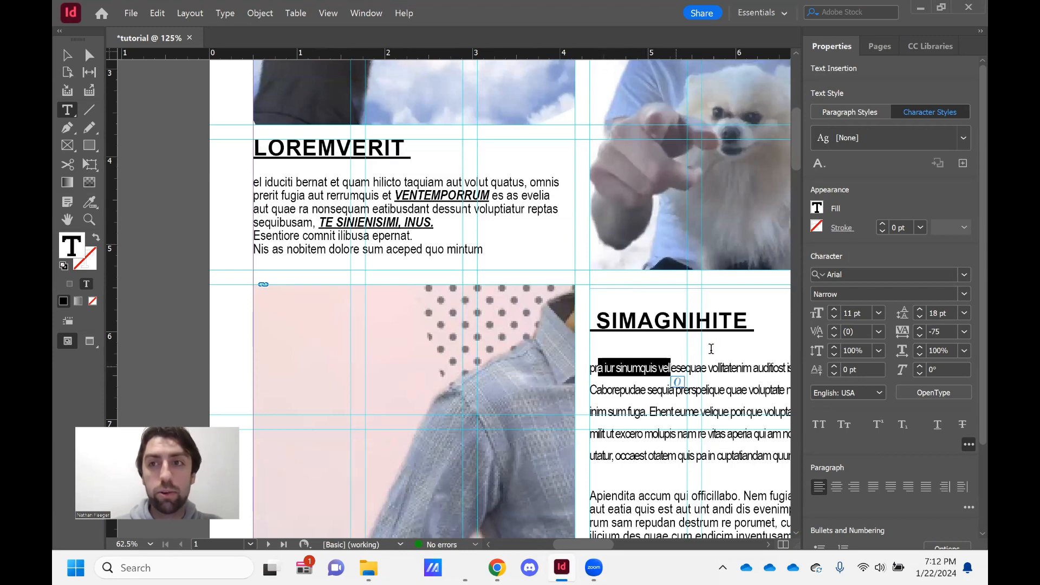
left_click(962, 140)
left_click(892, 188)
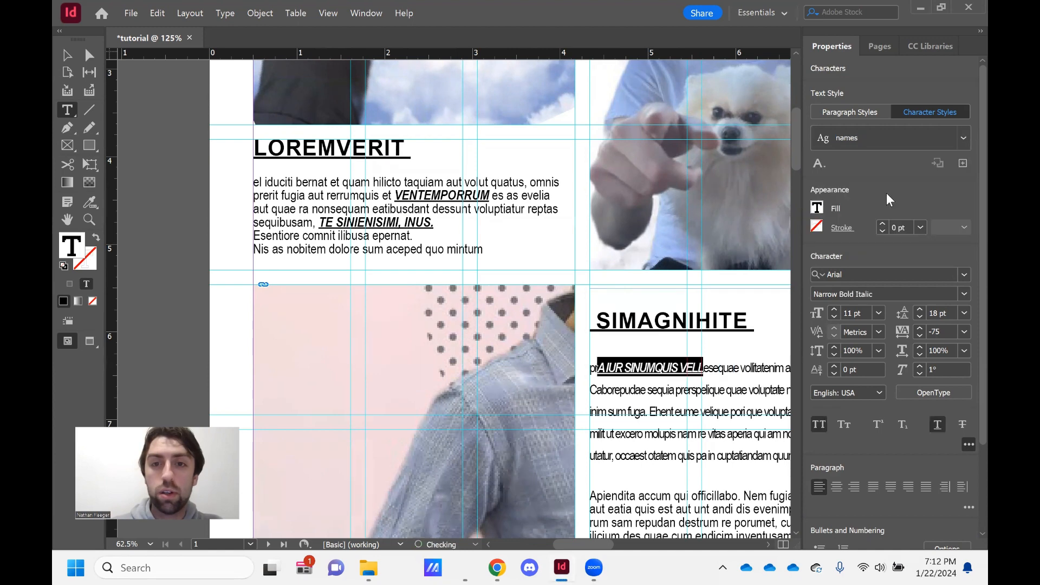
left_click(661, 390)
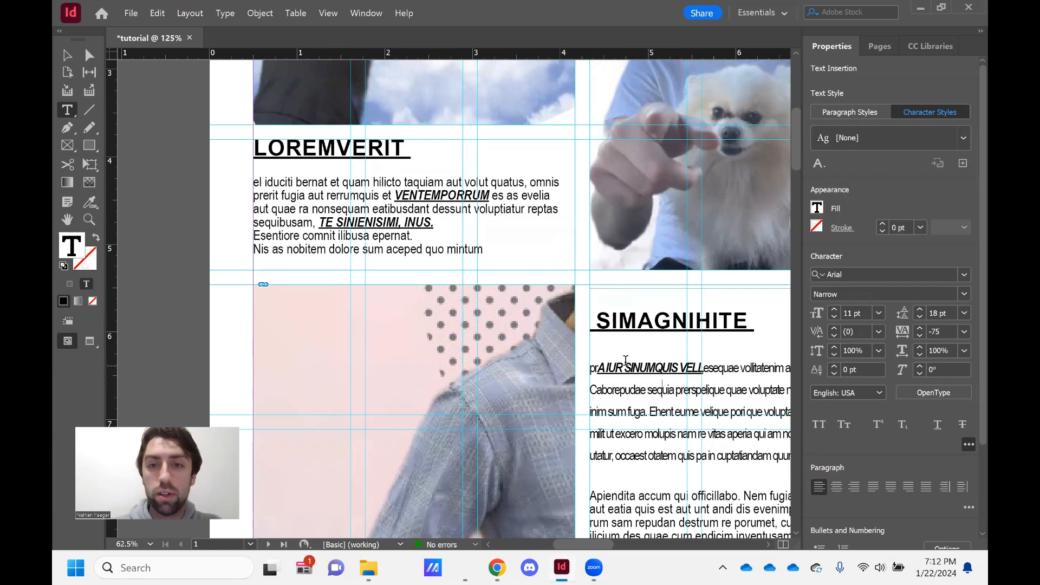
Apply the "names" character style to the end of the first paragraph below SIMAGNIHITE, from "Ehent eume" to "sequibus."
scroll(569, 292, "down", 3)
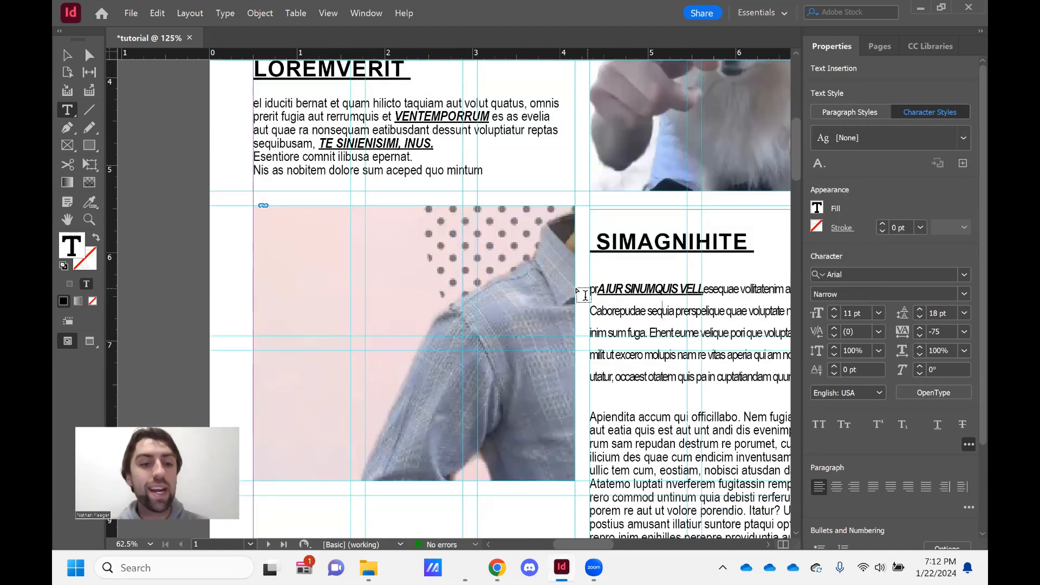
scroll(520, 271, "right", 2)
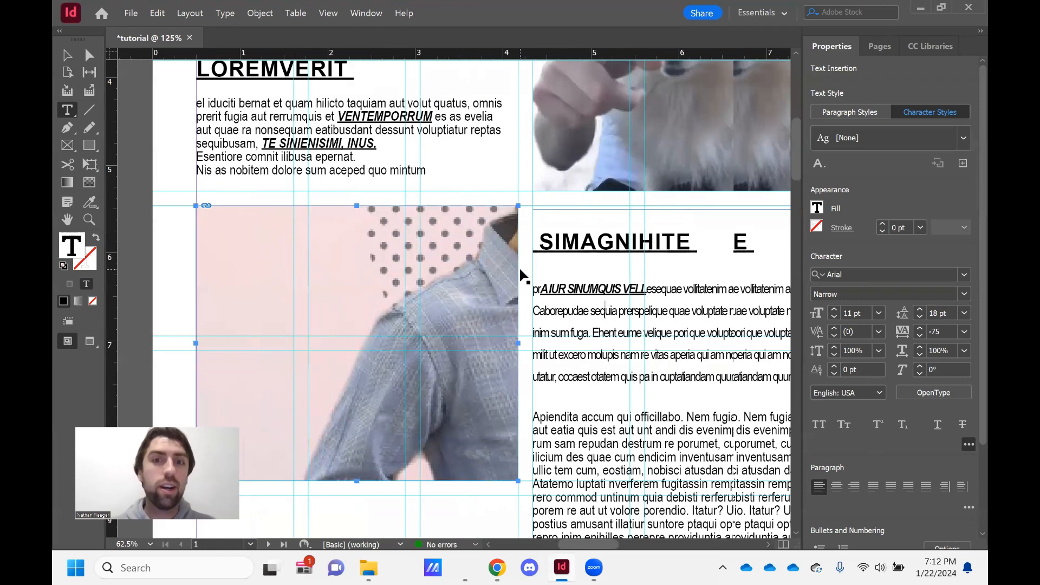
scroll(519, 266, "right", 4)
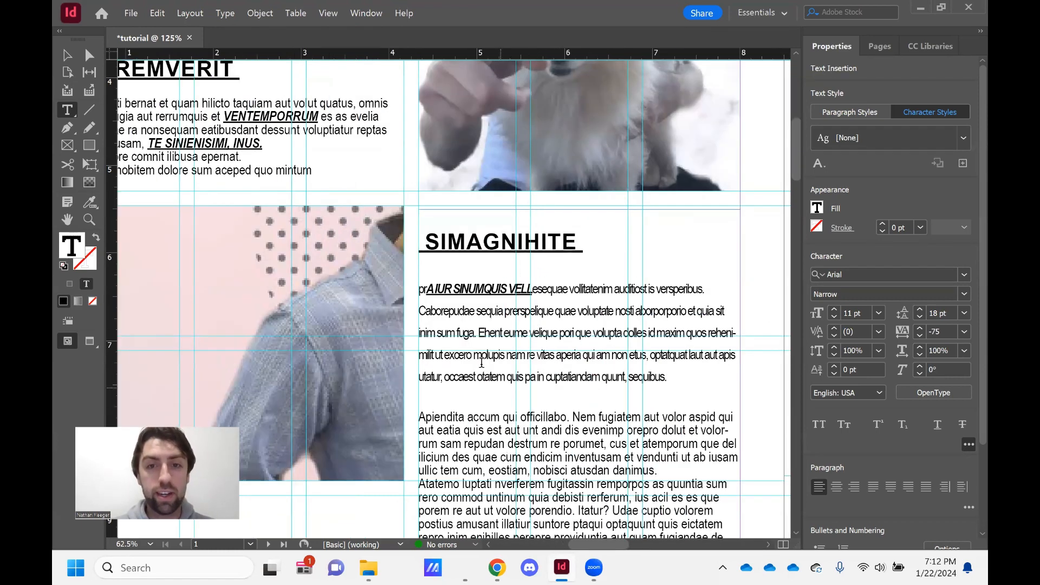
left_click_drag(474, 332, 667, 377)
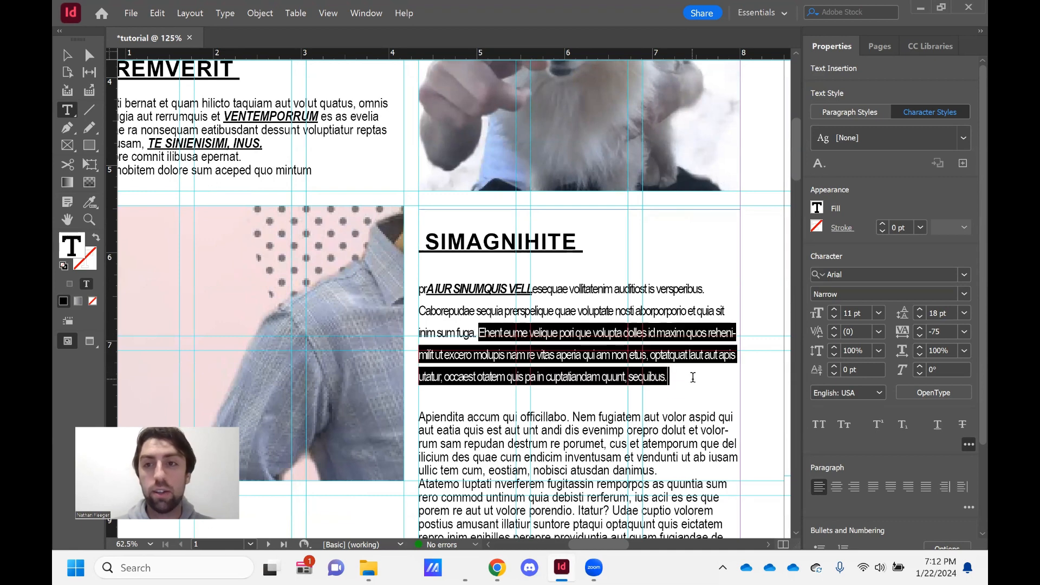
left_click(963, 139)
left_click(868, 193)
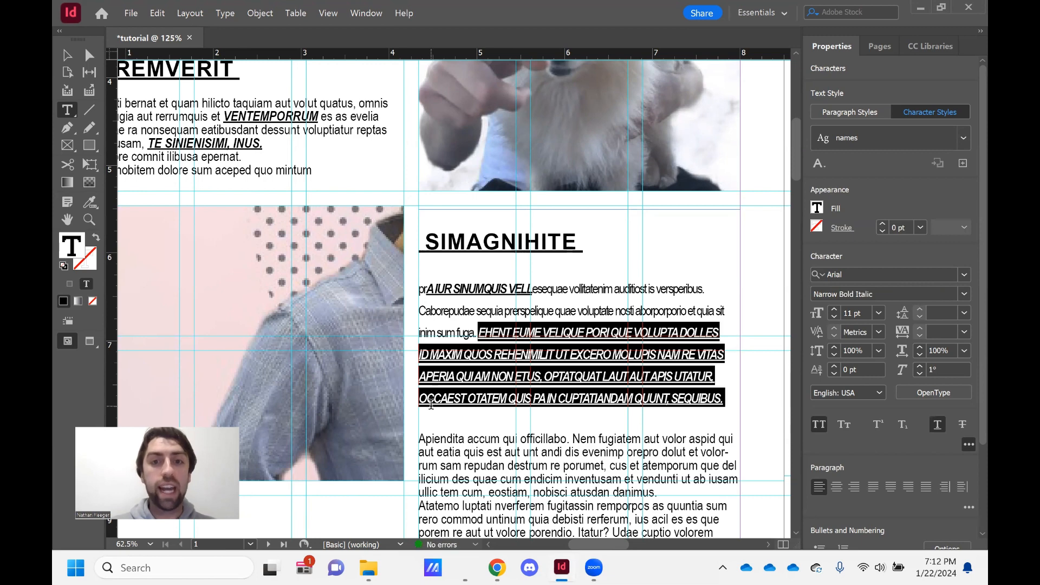
left_click(449, 359)
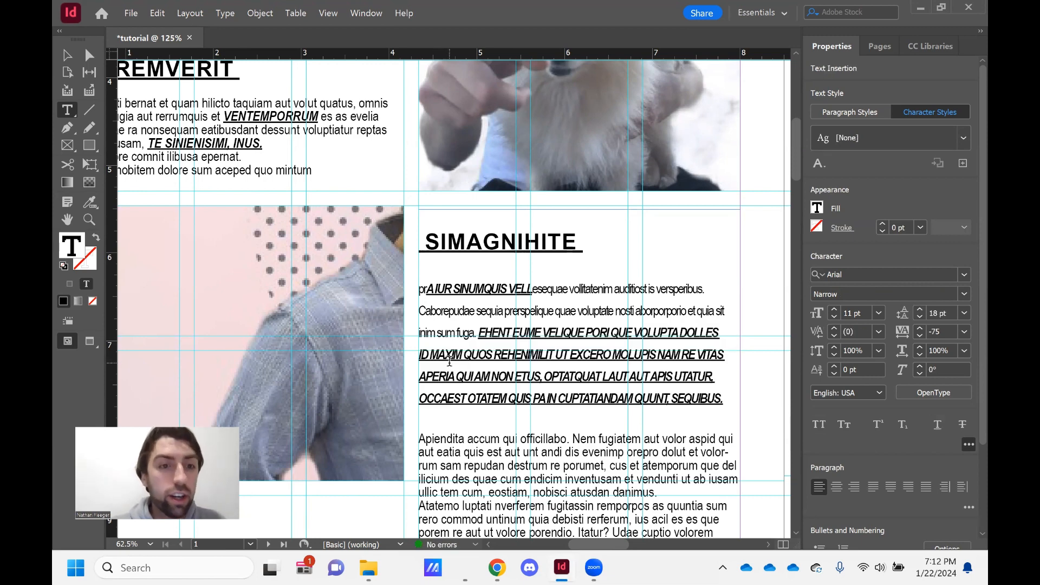